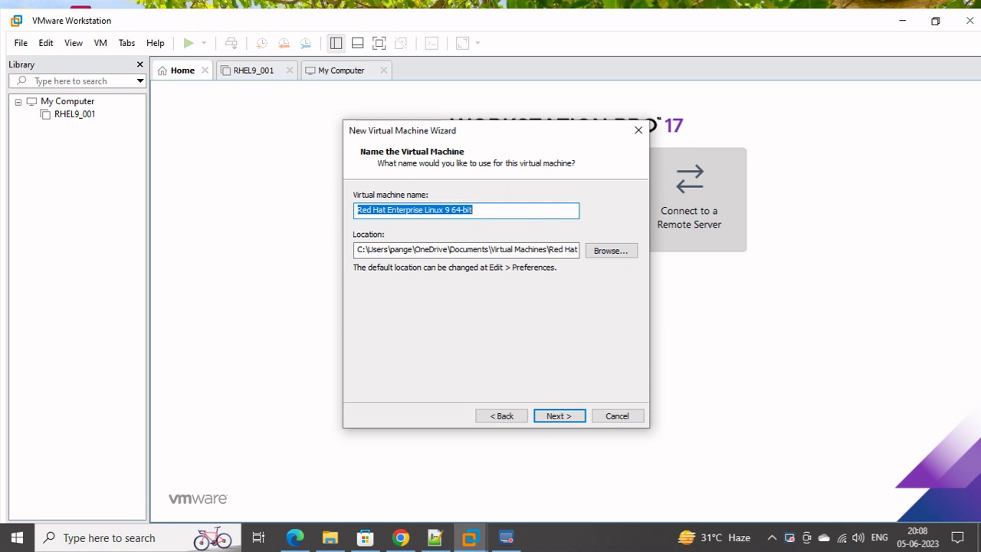
Name the new virtual machine KVM_RHEL9 and start choosing a different storage folder
text(KVM)
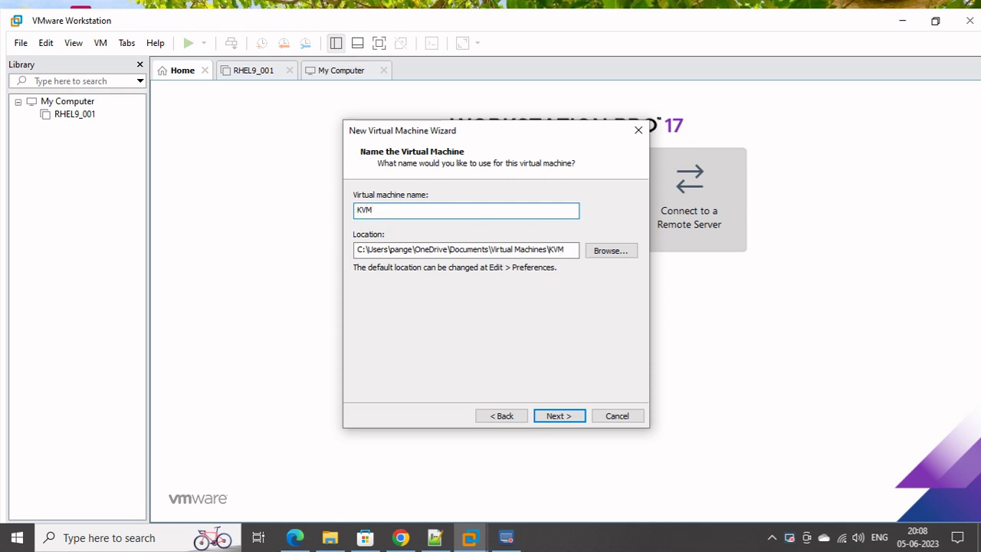
text(_RHEL9)
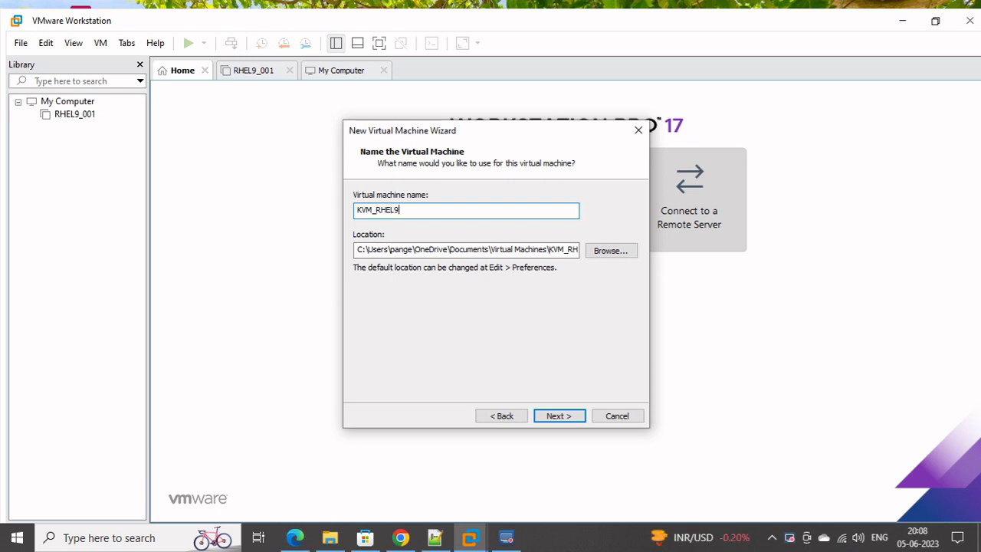
click(611, 250)
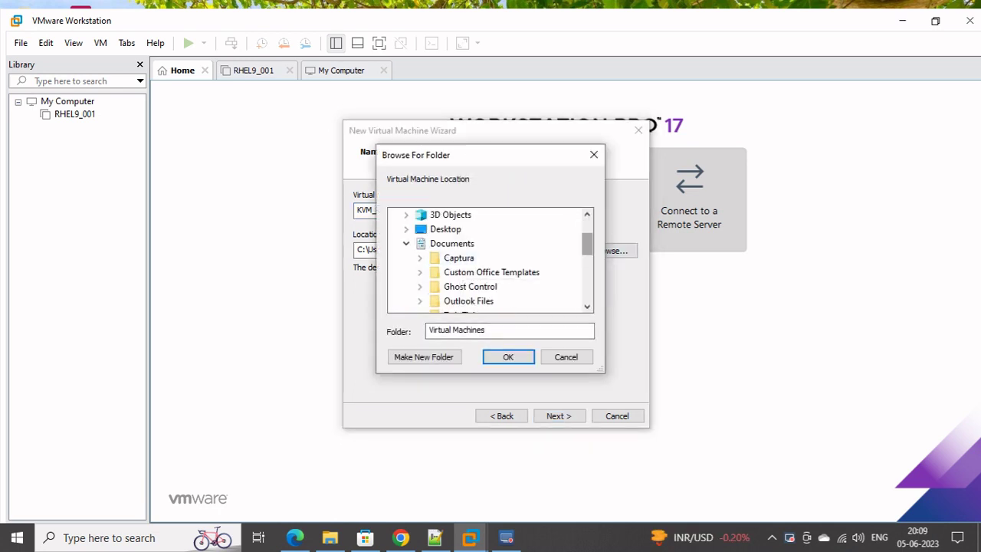
Pick G:\VMMachines as the VM location, then dismiss the existing-VM folder warning
drag(587, 244, 587, 289)
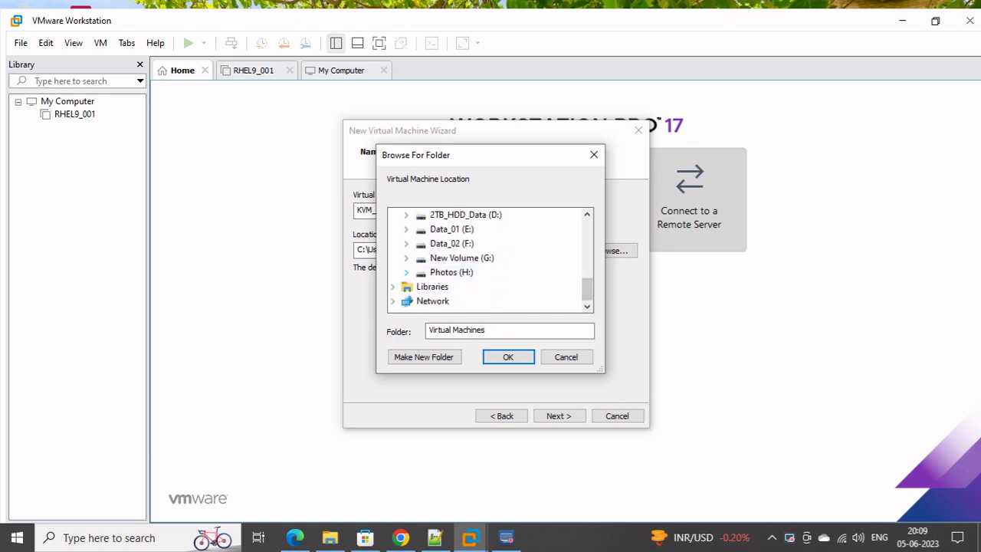
click(406, 257)
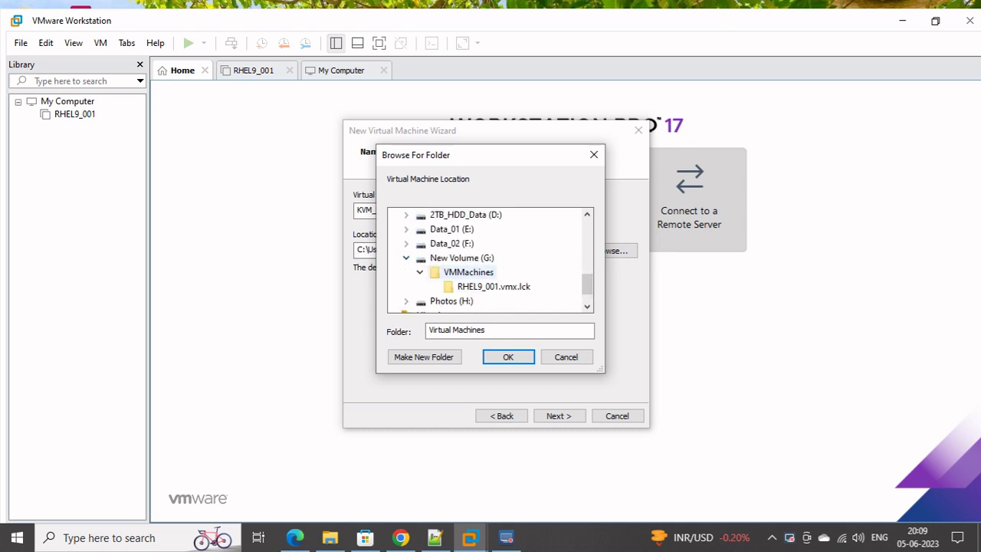
click(469, 272)
key(Return)
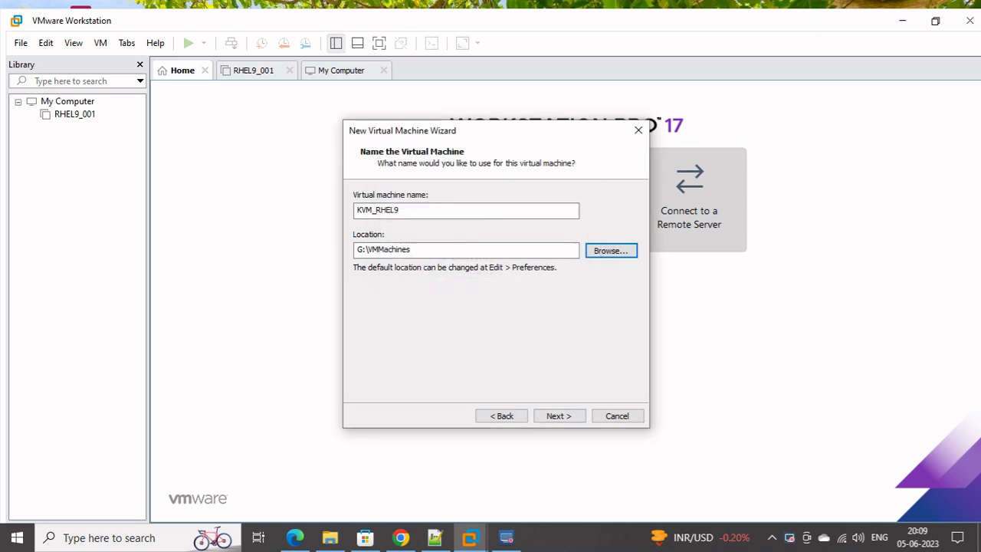
key(alt+n)
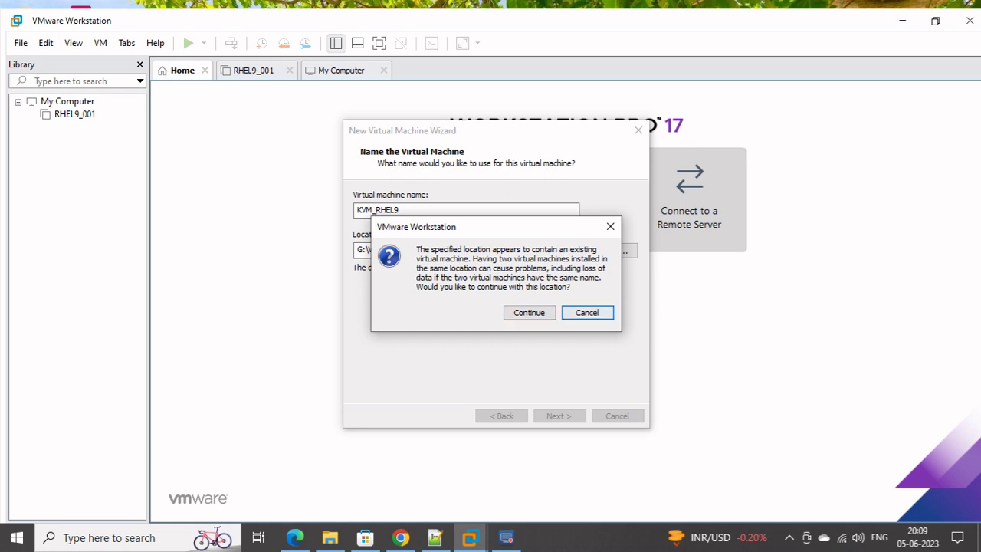
key(Escape)
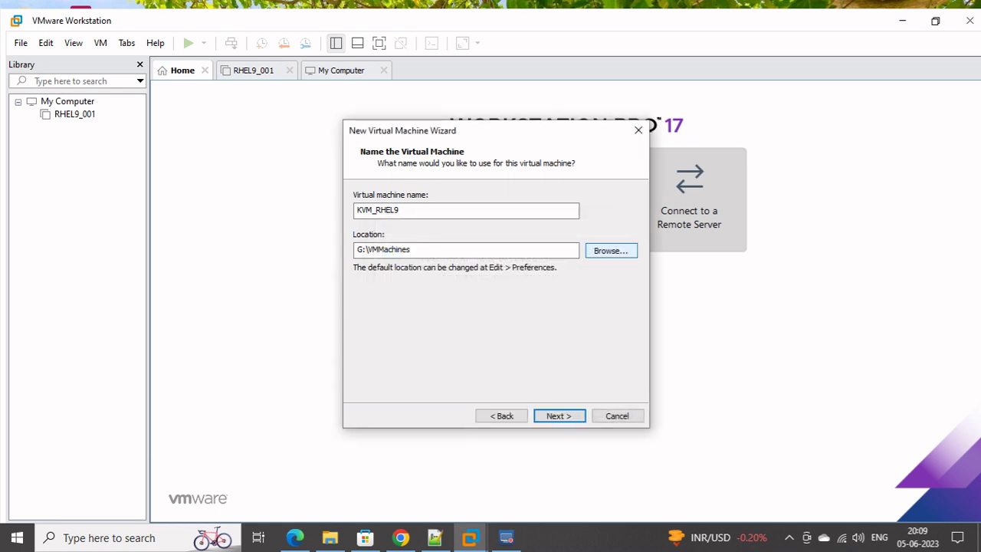
Create a KVMRHEL9 subfolder under G:\VMMachines, use it as the VM location, and continue
click(611, 250)
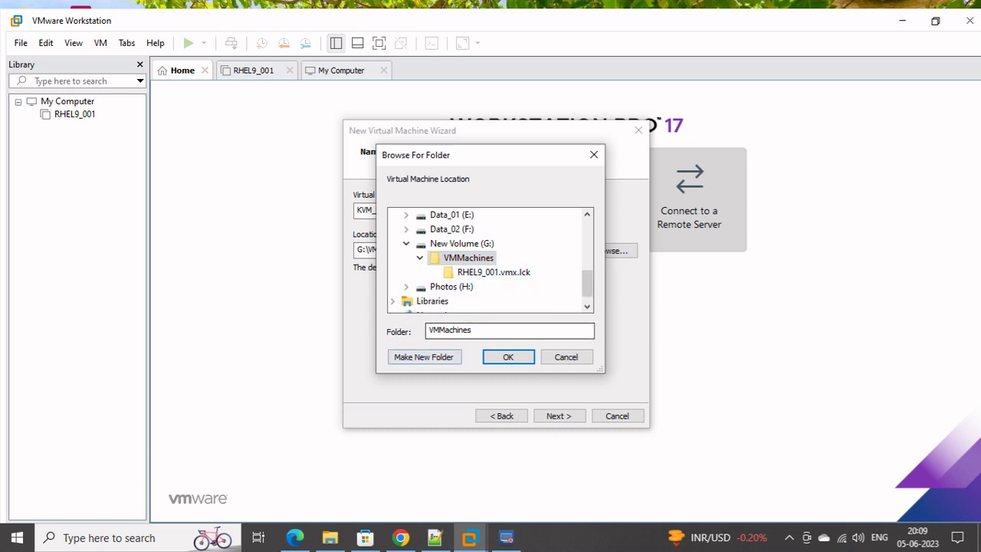
click(424, 357)
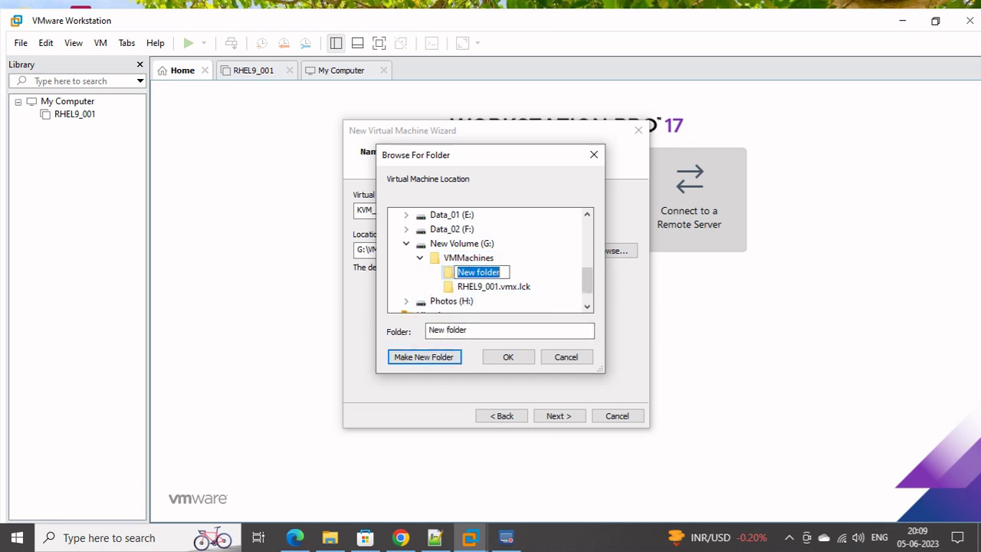
text(KVM)
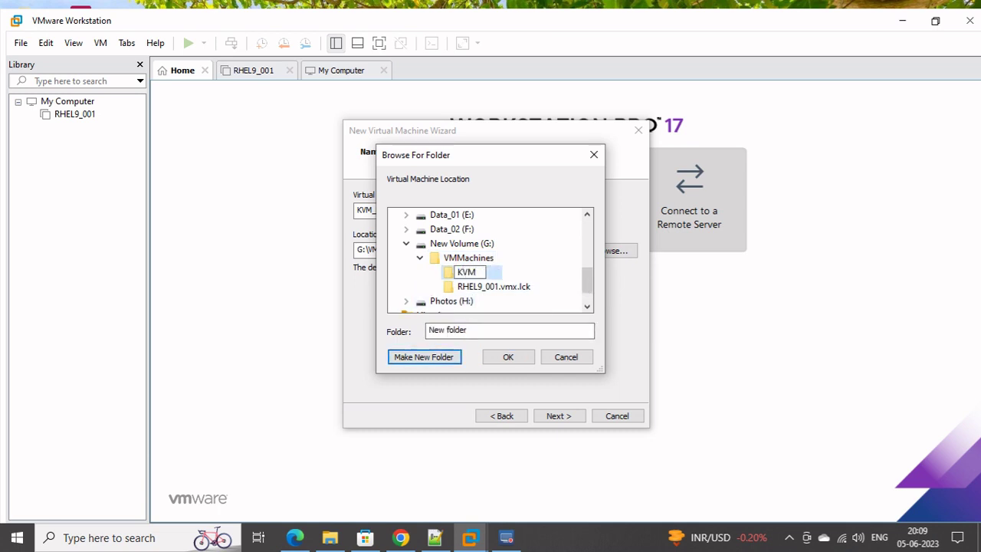
text(RHEL9)
key(Return)
key(Return)
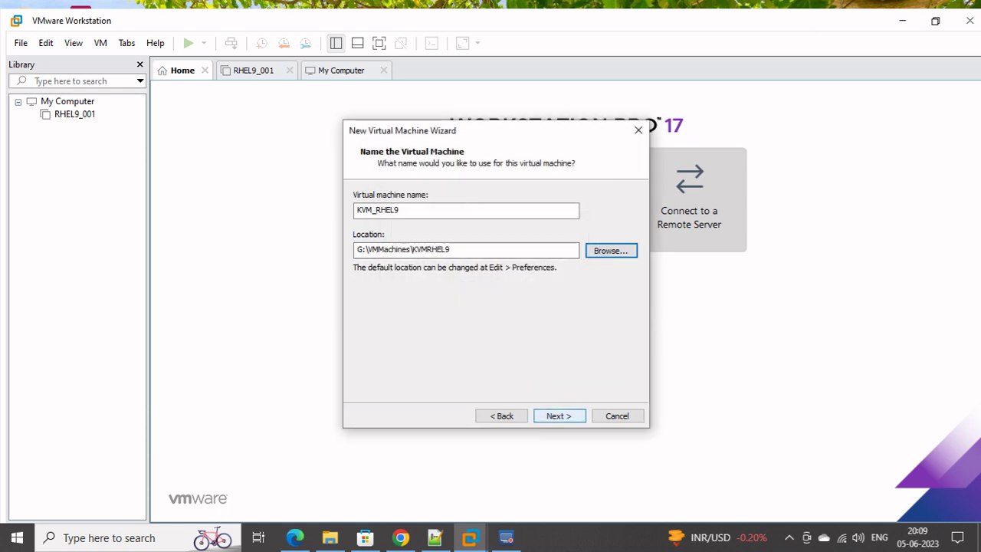
key(Return)
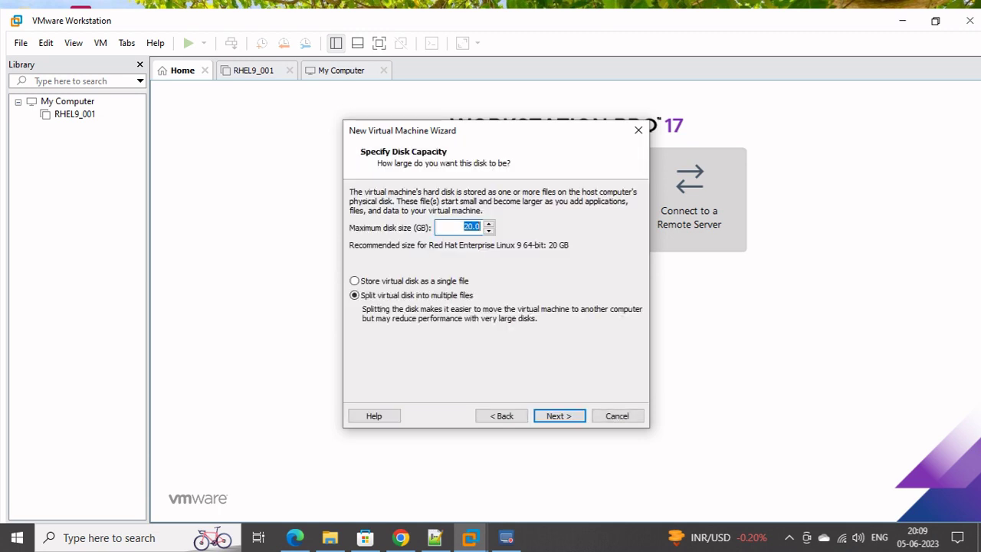
Enter a 60 GB maximum disk size and open Customize Hardware from the summary page
text(60)
key(Return)
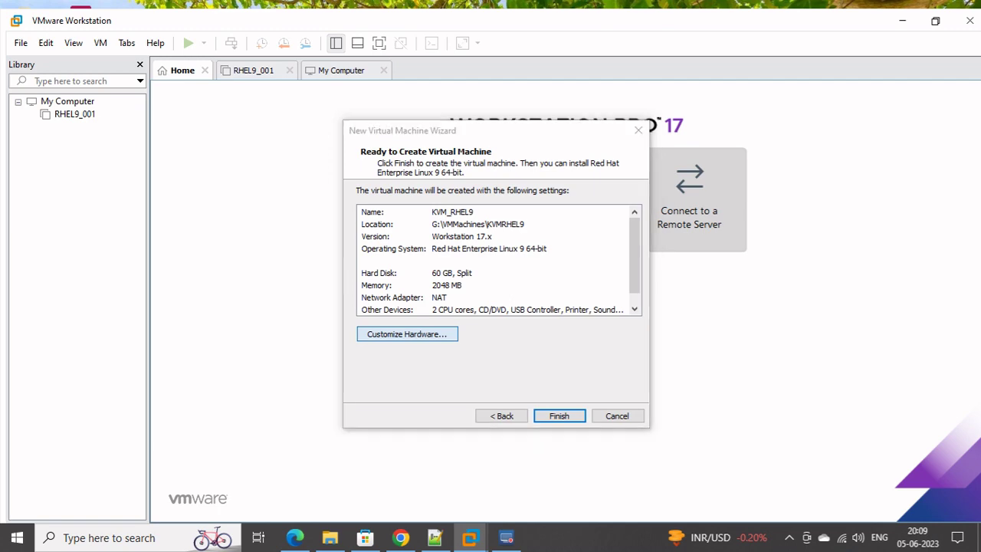
click(406, 333)
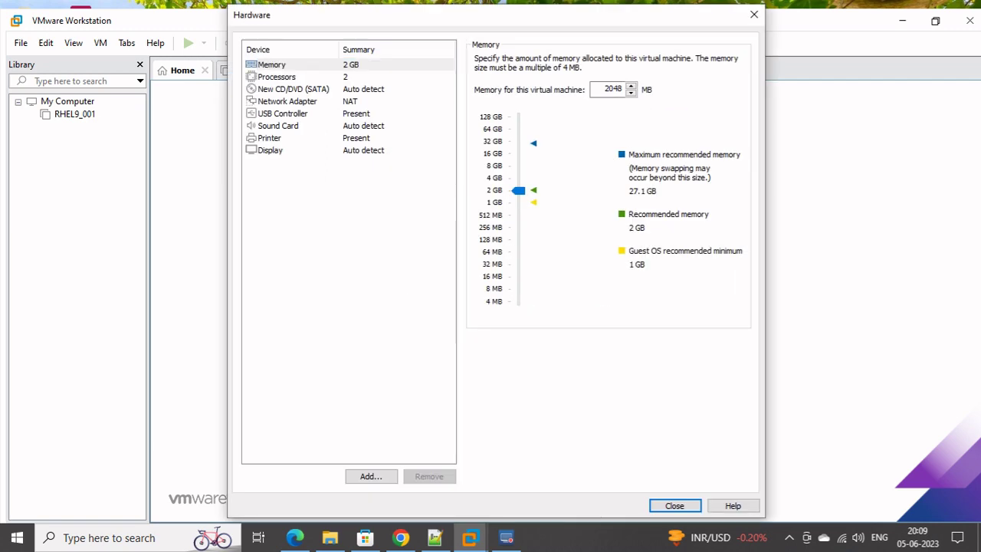
Raise memory to 8 GB and attach rhel-9.2-x86_64-dvd.iso to the CD/DVD drive
key(Up)
key(Up)
click(292, 88)
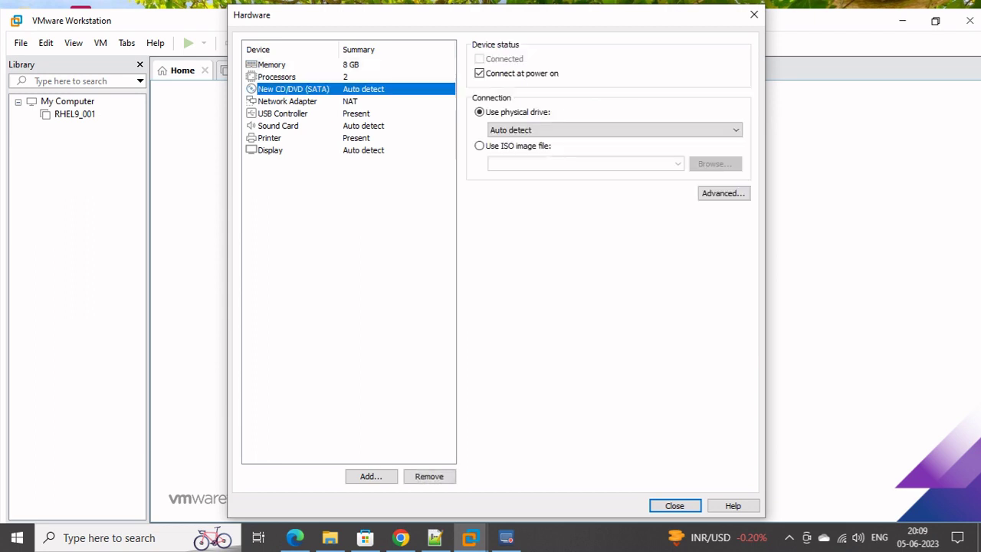
click(479, 145)
key(alt+Down)
key(Return)
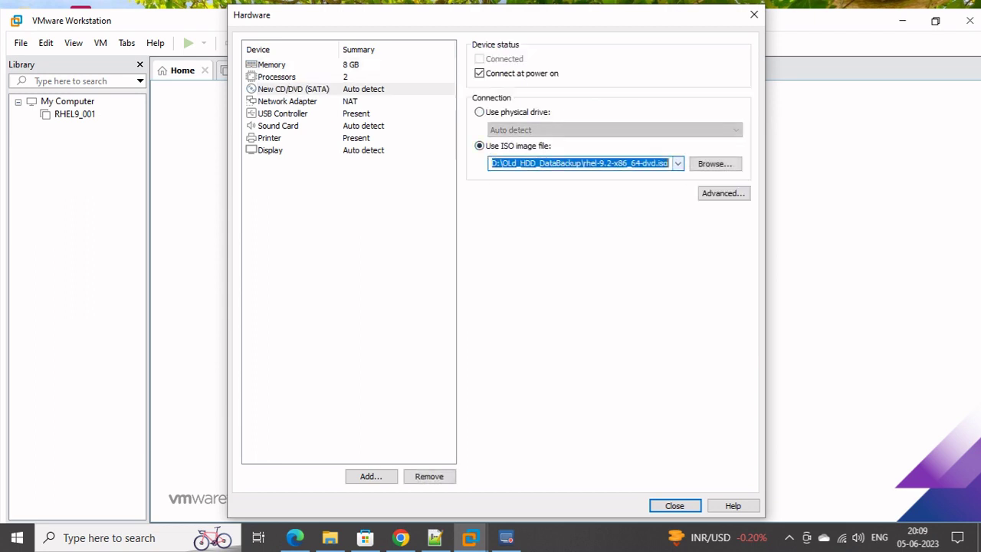
key(Tab)
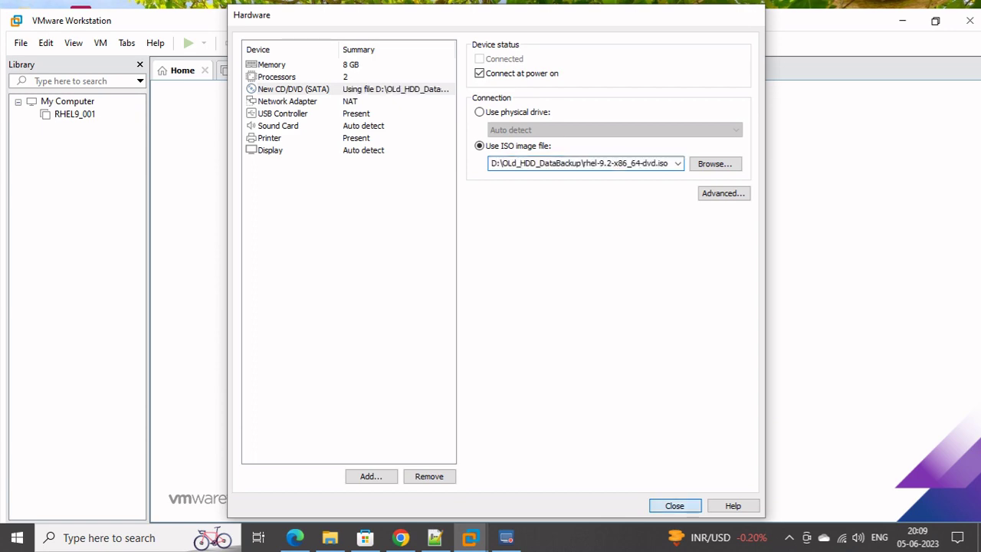
key(Return)
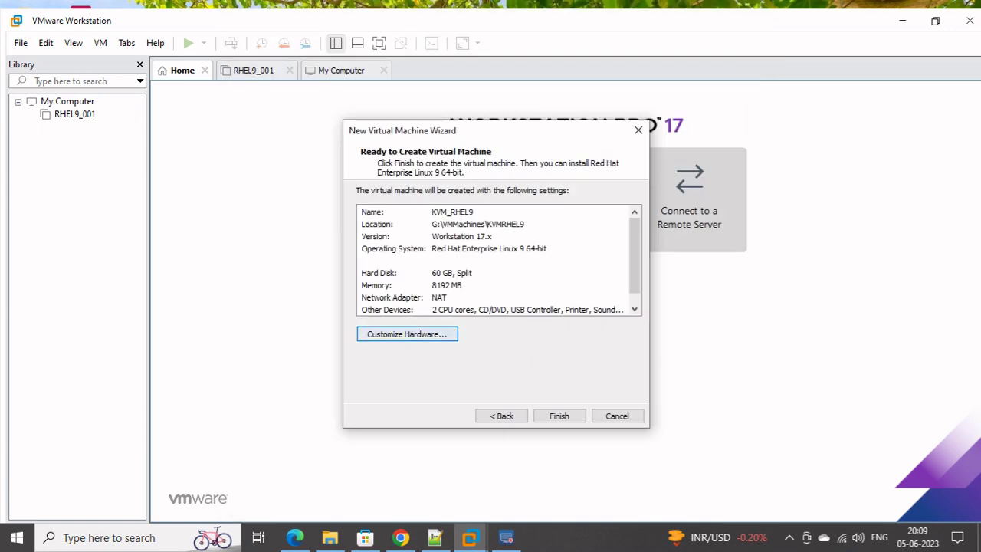
Enable VT-x/EPT and CPU performance counter virtualization for the processors, then create the VM
key(Return)
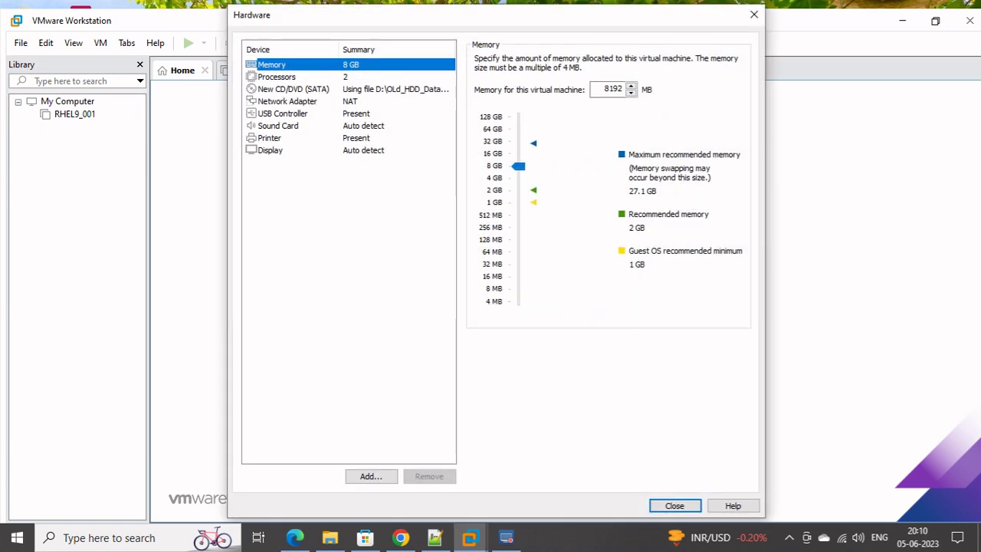
key(Down)
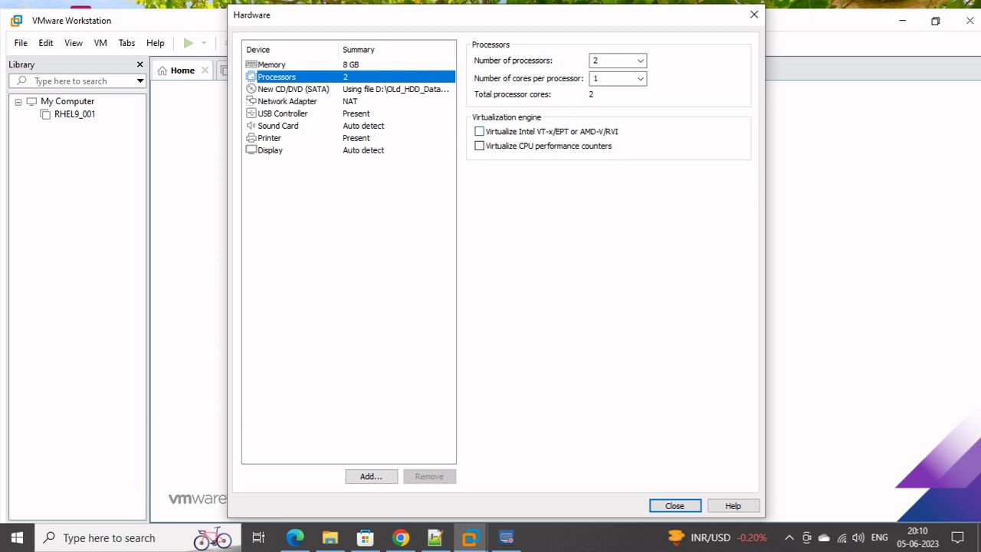
click(479, 131)
click(479, 146)
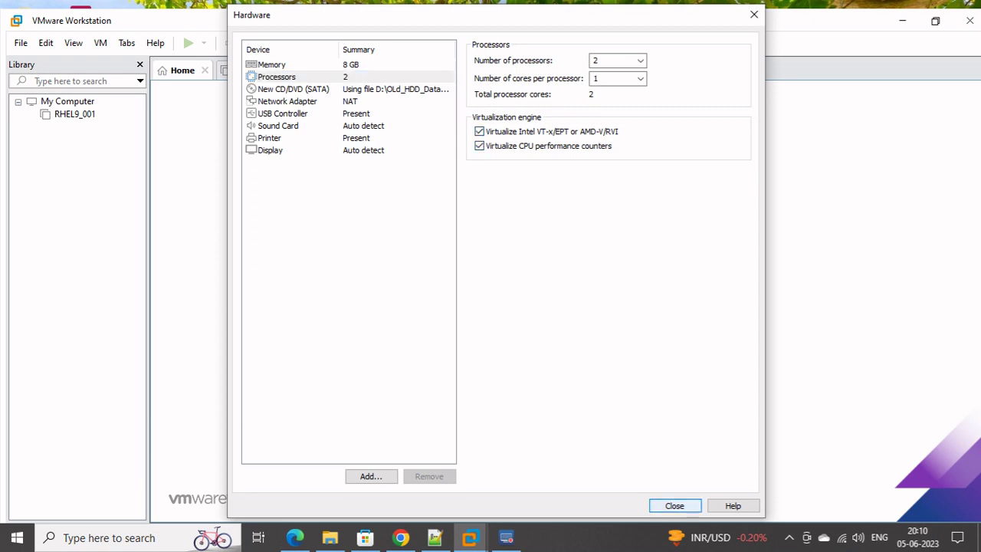
key(Return)
click(558, 415)
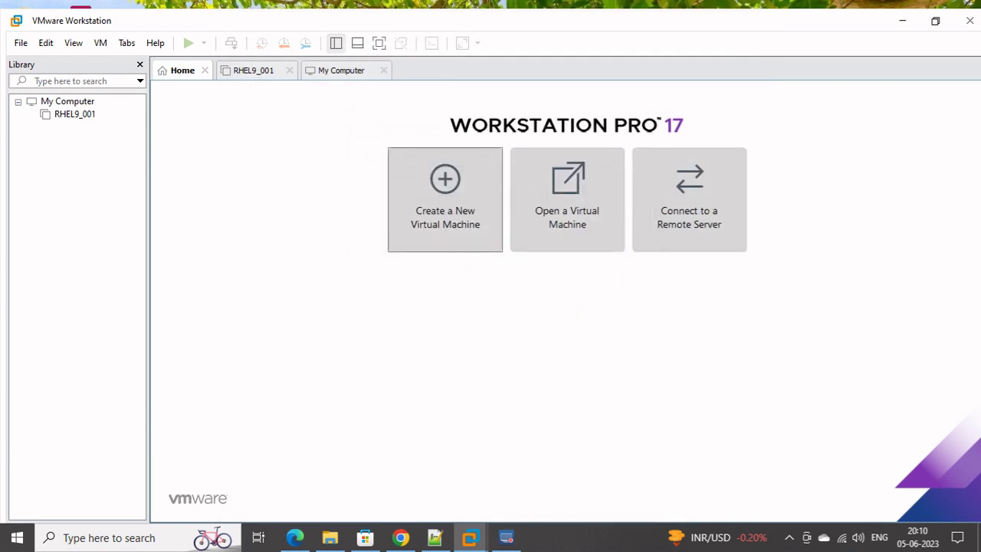
Close the My Computer tab, power on KVM_RHEL9 and show its console full screen
click(341, 70)
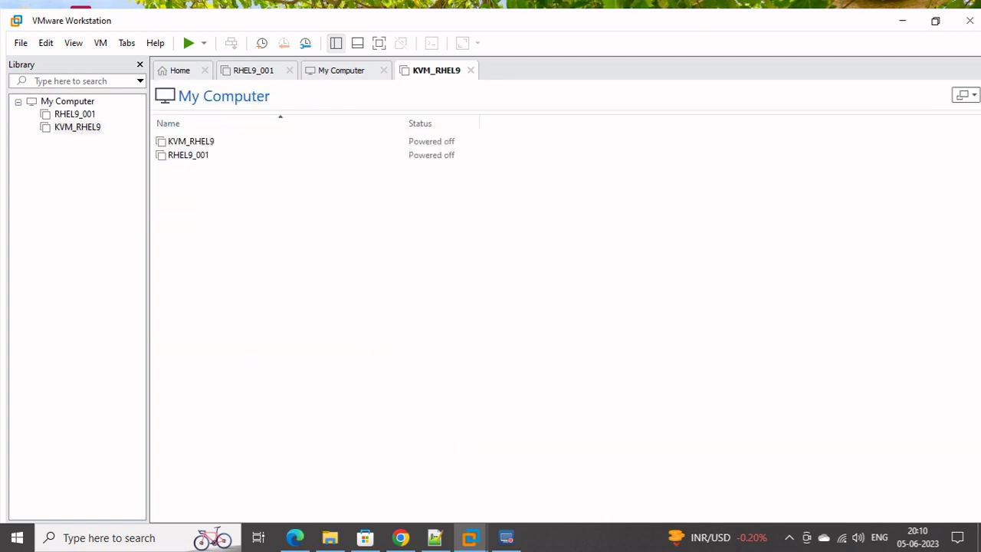
click(383, 70)
click(236, 124)
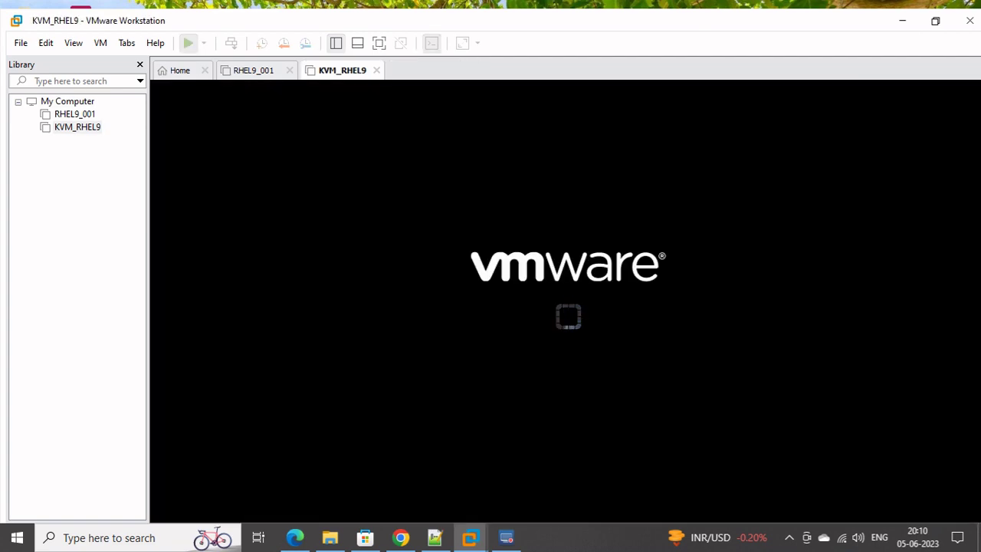
click(935, 21)
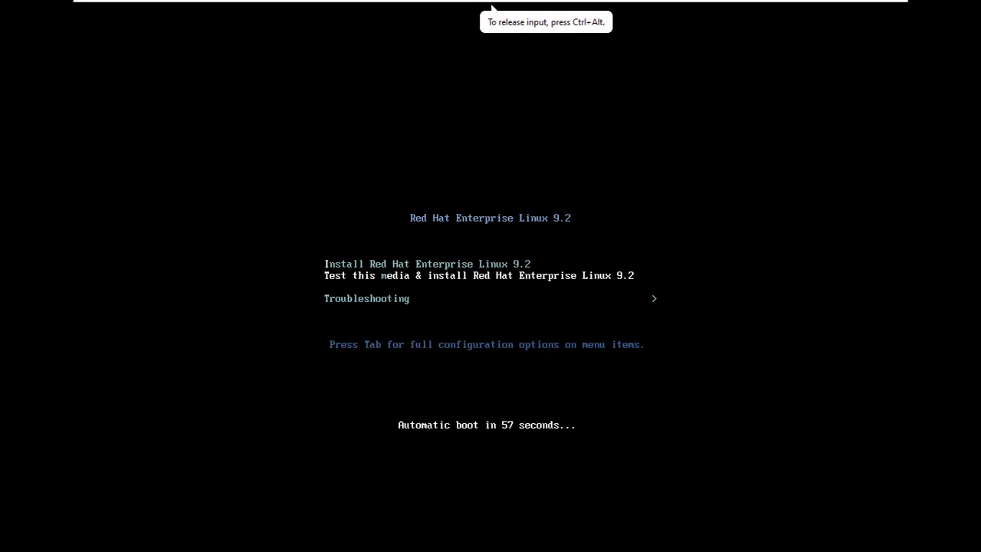
Choose Install Red Hat Enterprise Linux 9.2 from the boot menu instead of the media test
key(Up)
key(Return)
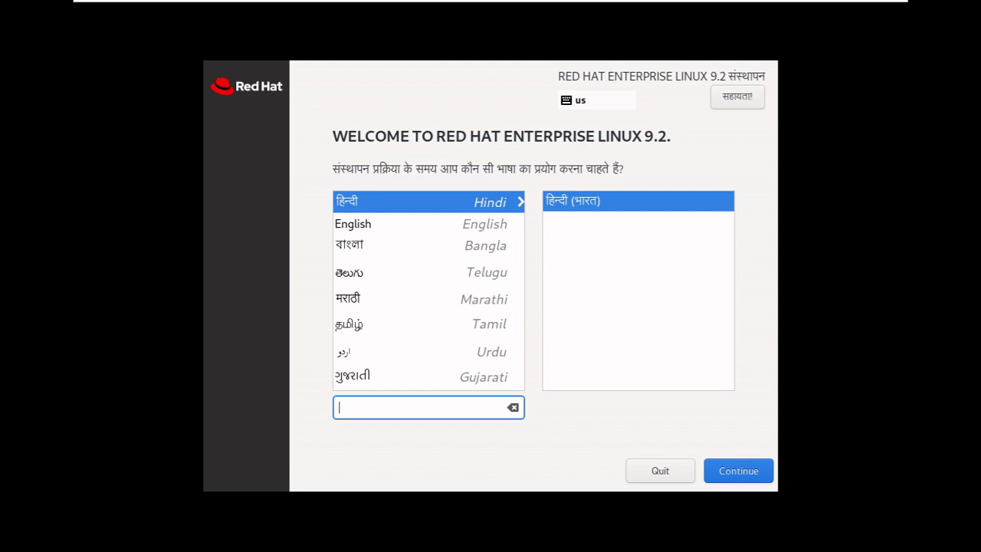
Select English (United States) as the installation language
click(354, 223)
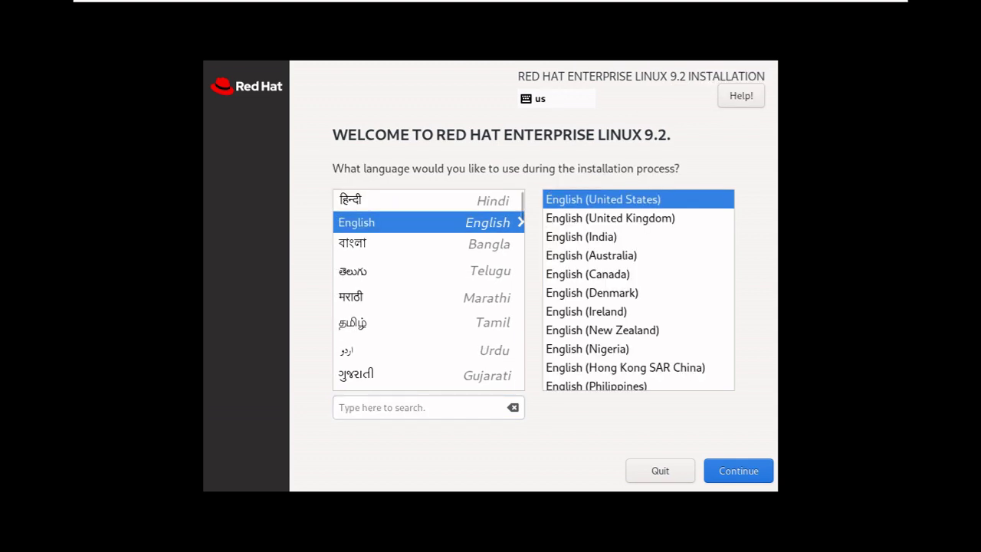
click(491, 8)
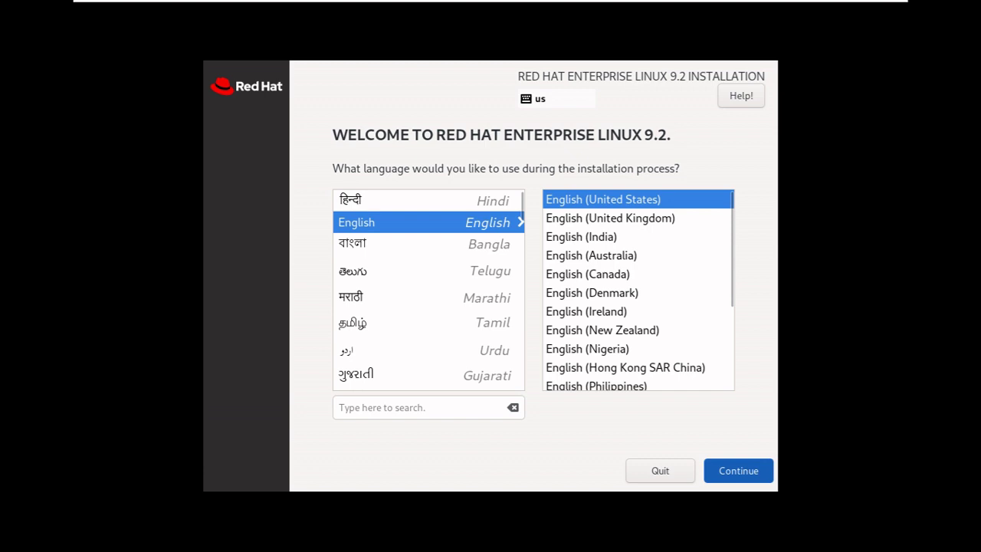
key(Return)
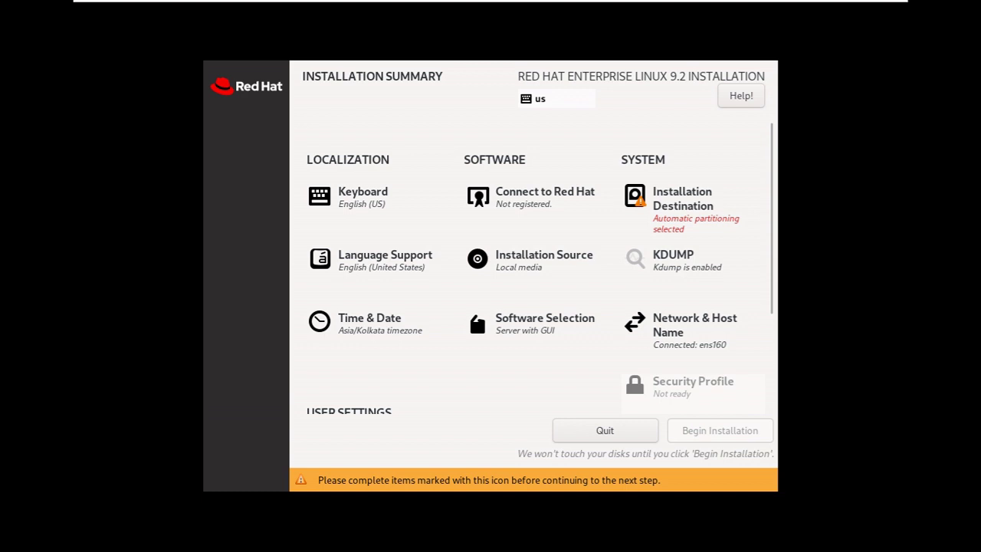
Choose Custom storage configuration on the 60 GiB disk and go to manual partitioning
click(681, 198)
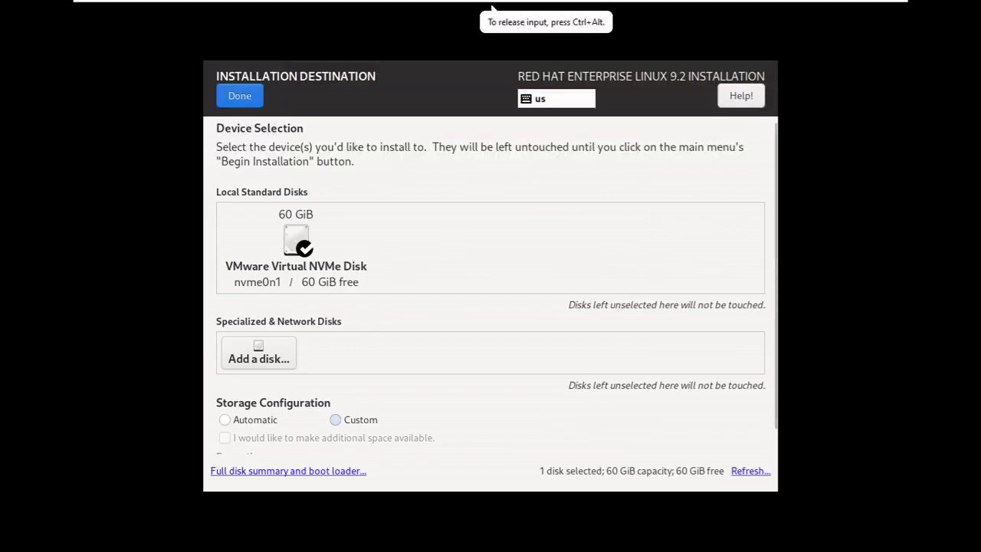
click(335, 419)
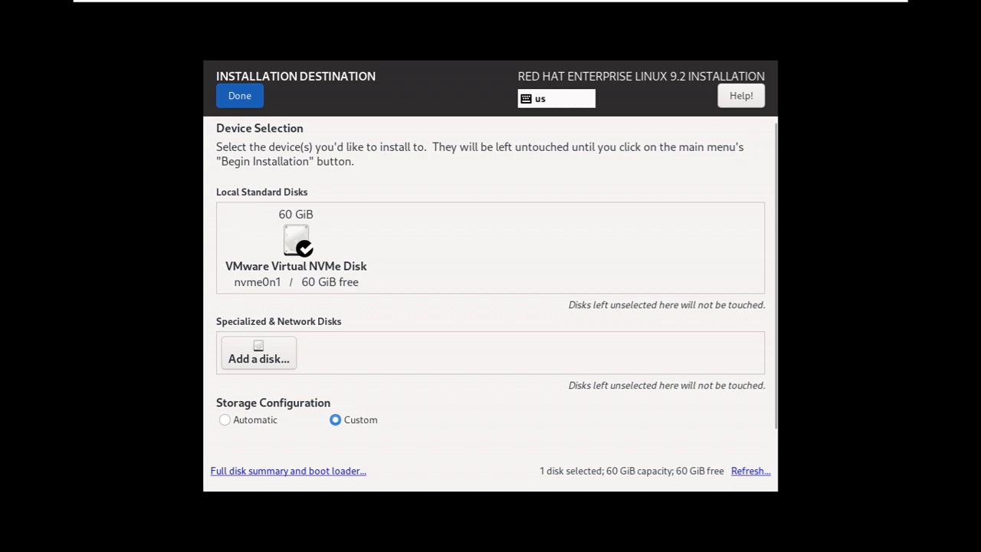
click(239, 95)
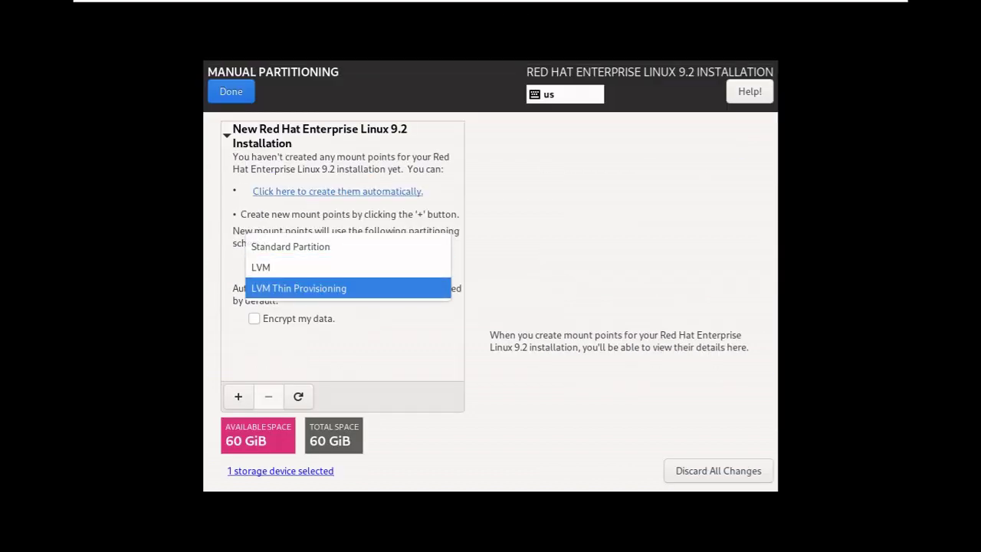
Switch to LVM Thin Provisioning and add a 1024 MiB /boot mount point
click(299, 288)
click(237, 396)
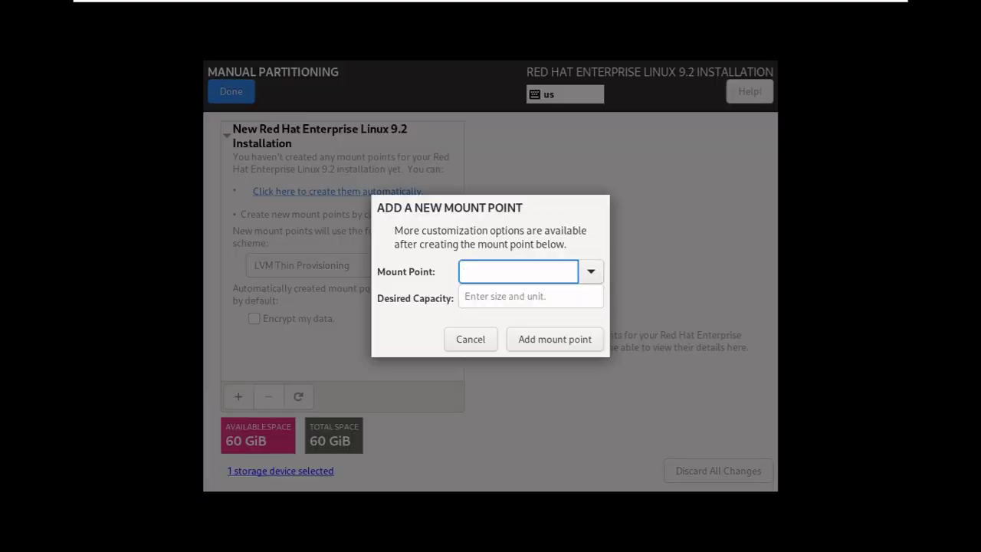
text(/)
key(Down)
key(Return)
click(530, 296)
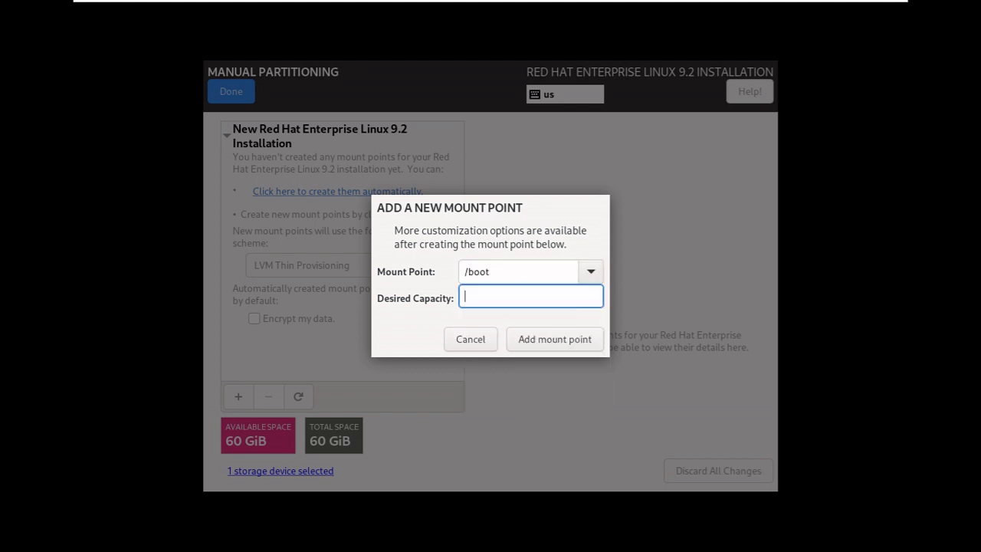
text(1024)
key(Return)
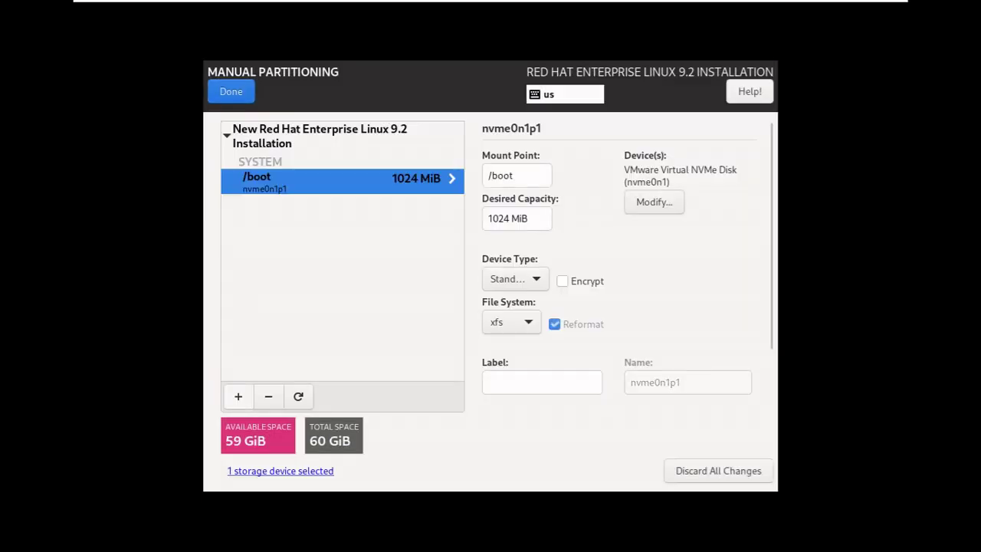
Add a swap mount point with 16084 MiB capacity
click(238, 396)
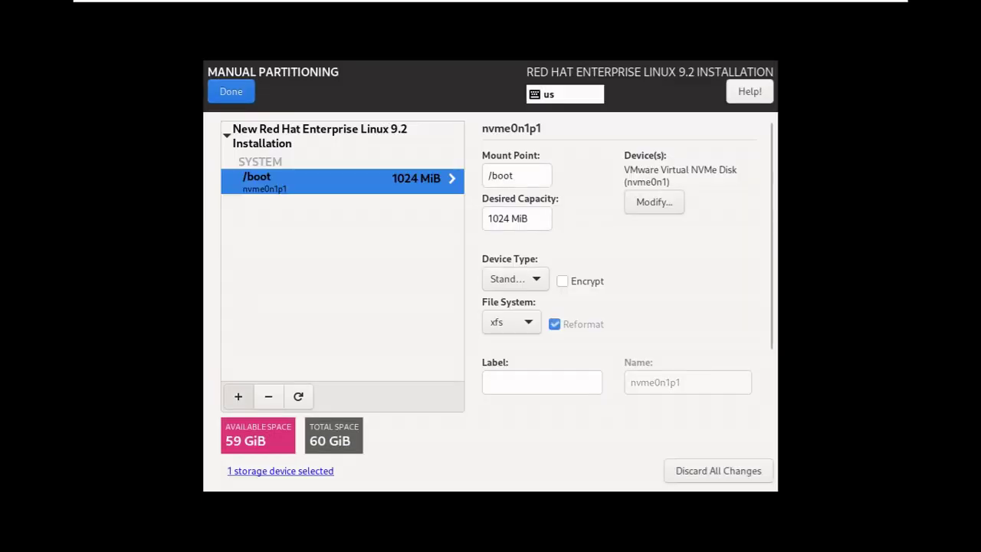
key(alt+Down)
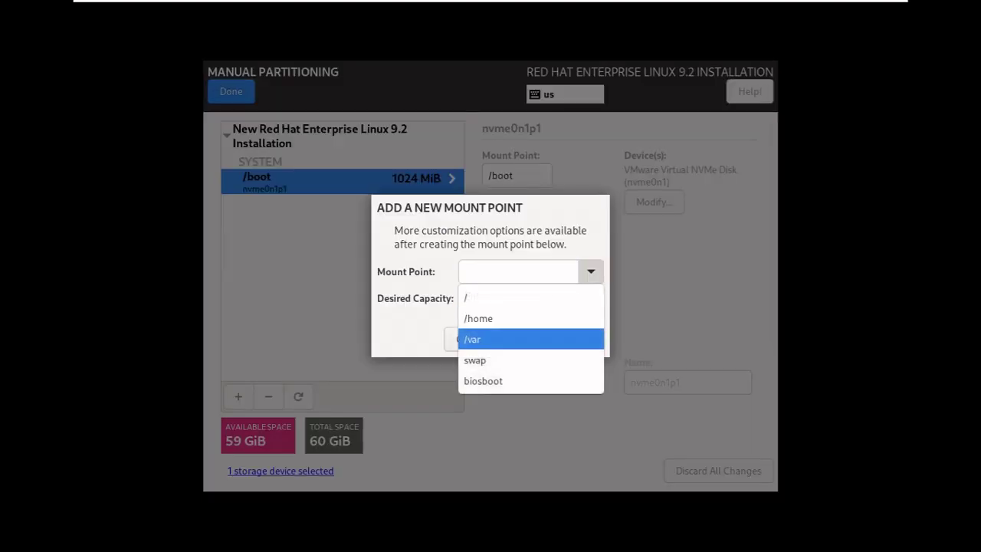
key(Down)
key(Return)
click(530, 296)
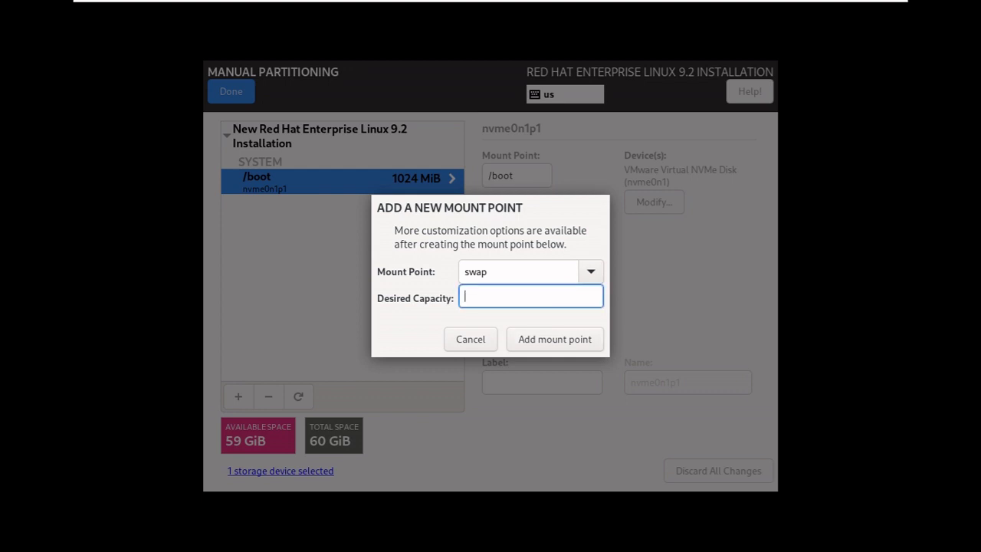
text(16084)
key(Tab)
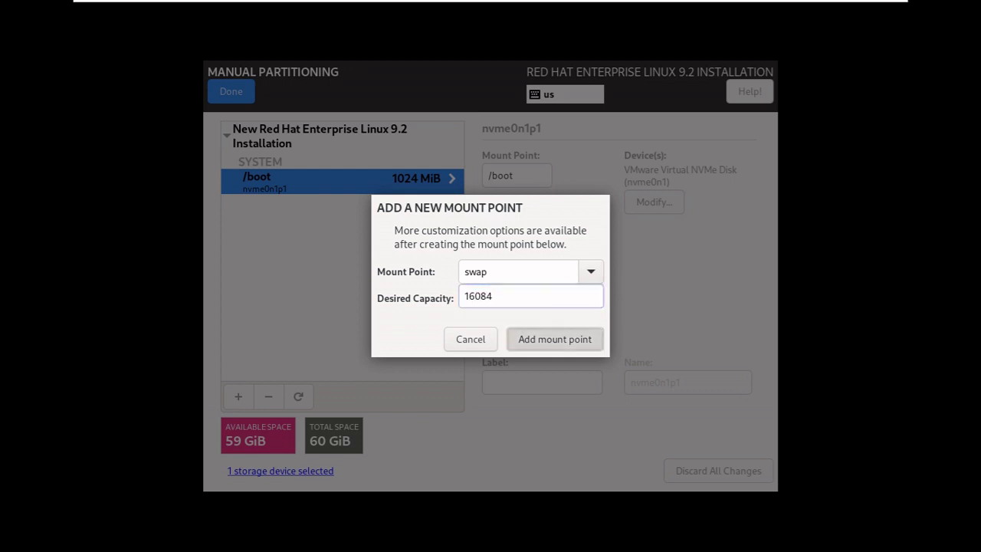
key(Return)
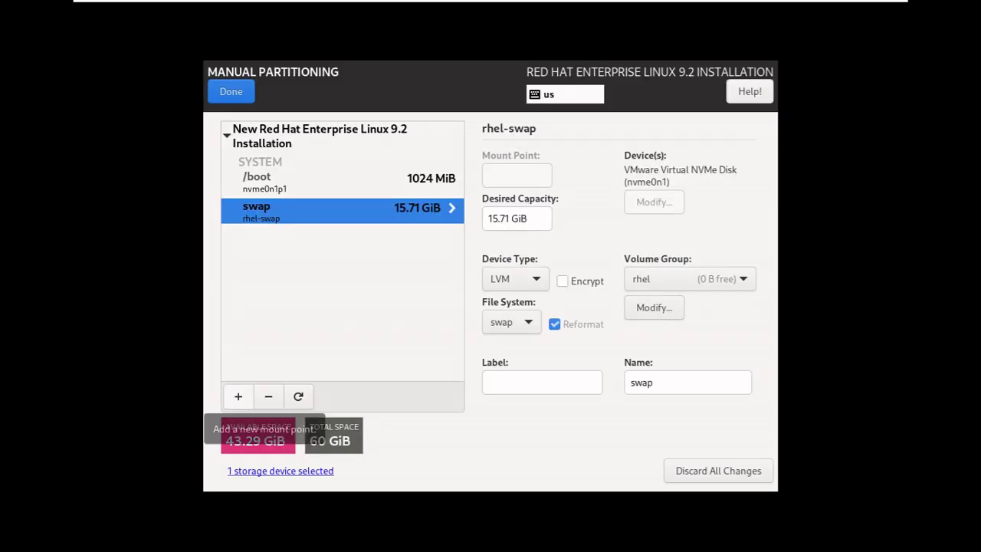
Give / the remaining space, then review and accept the partitioning changes
click(238, 396)
click(591, 272)
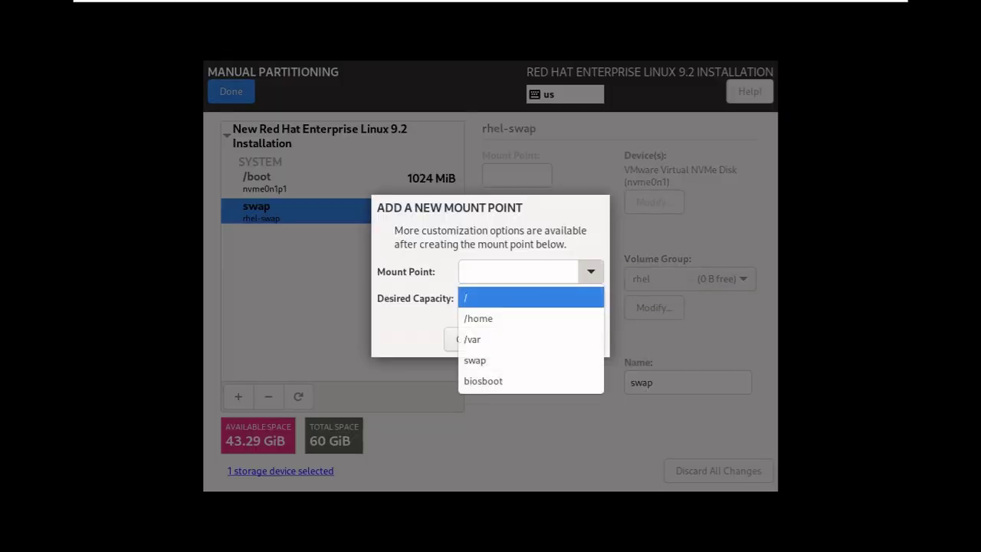
click(526, 296)
key(Return)
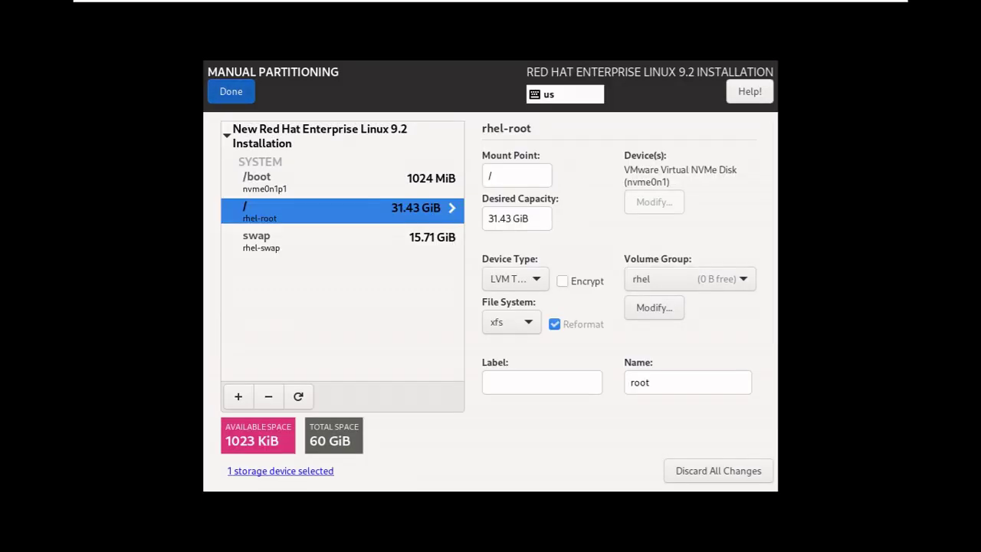
click(231, 92)
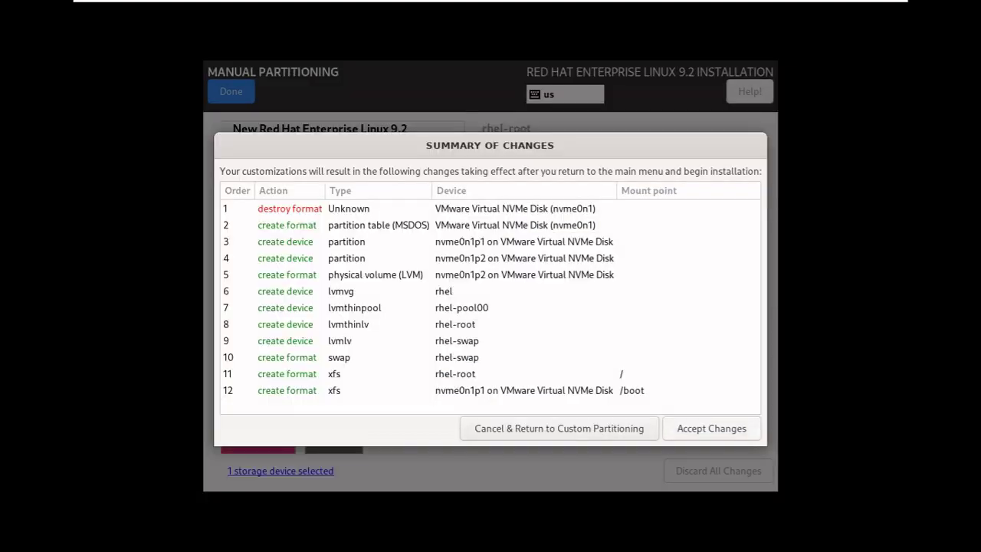
click(710, 428)
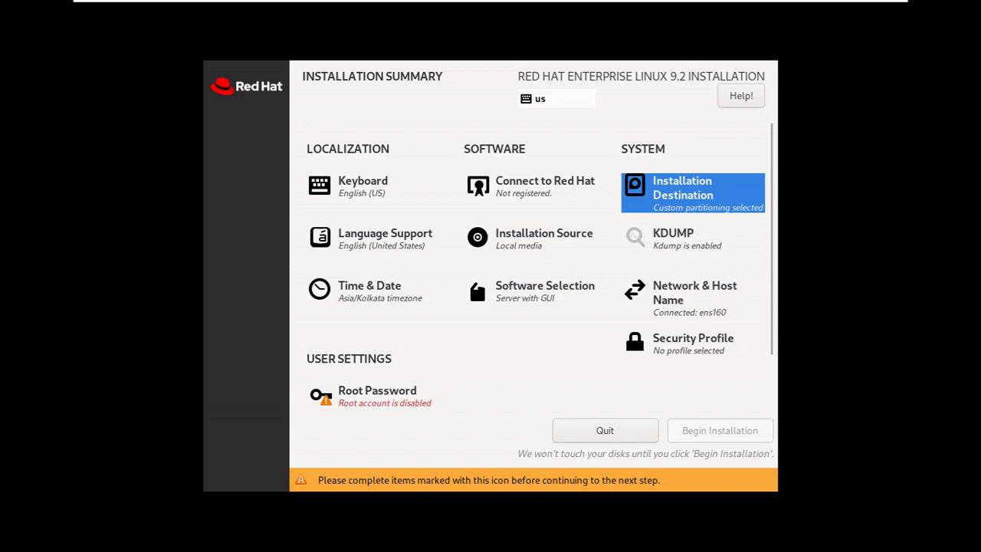
Enter and apply host name kvmrhel9.shreelinux.demo in Network & Host Name, then return to the summary
click(694, 292)
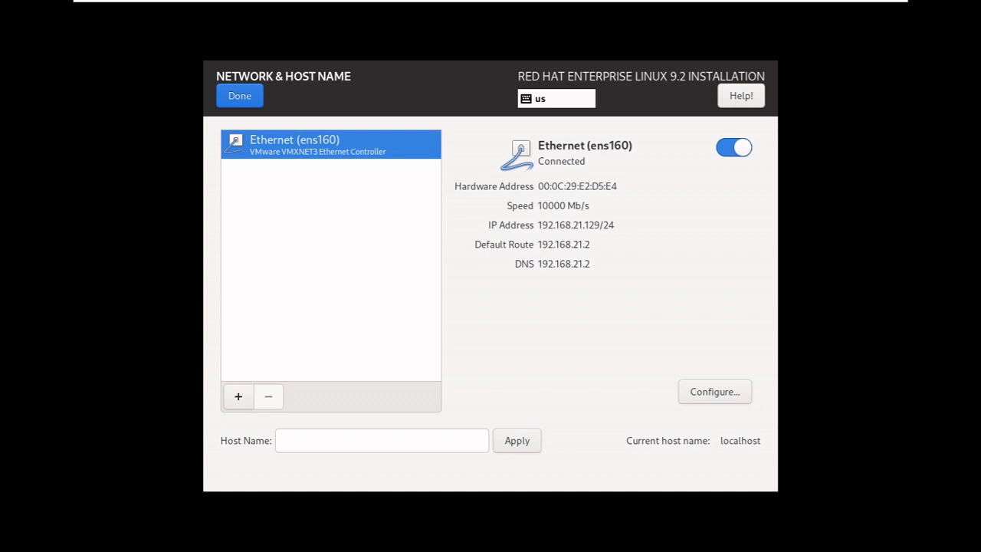
click(381, 439)
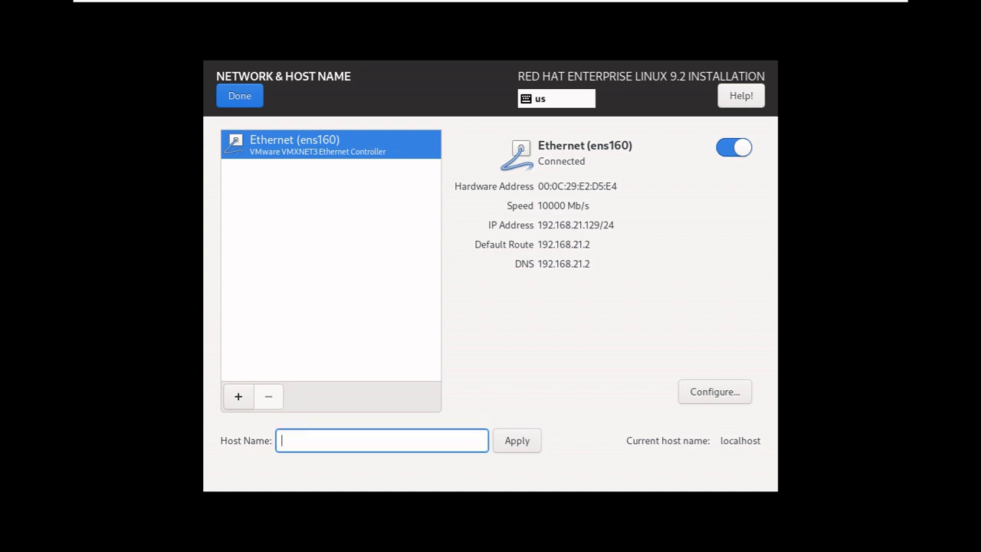
text(kvmrhel9.shreelinux.demo)
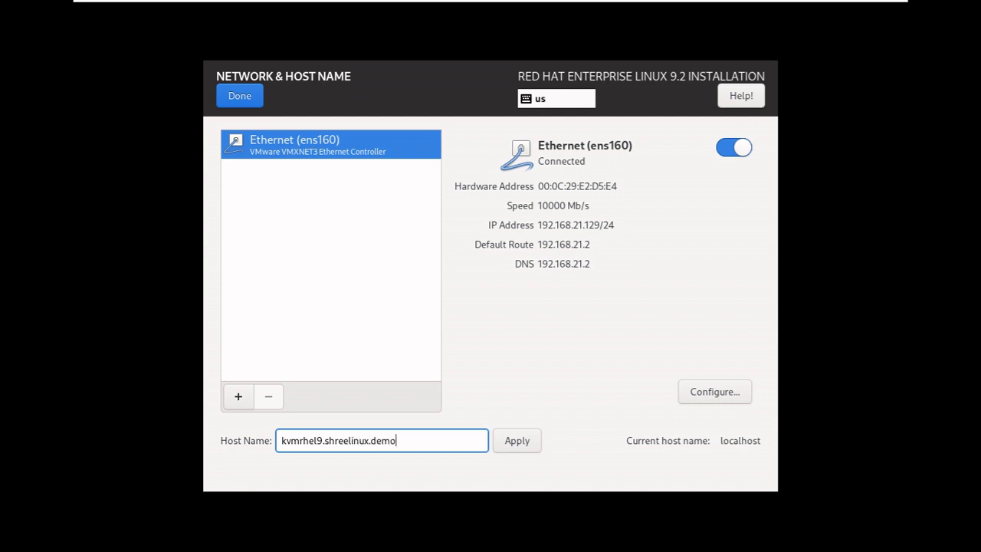
key(Tab)
key(space)
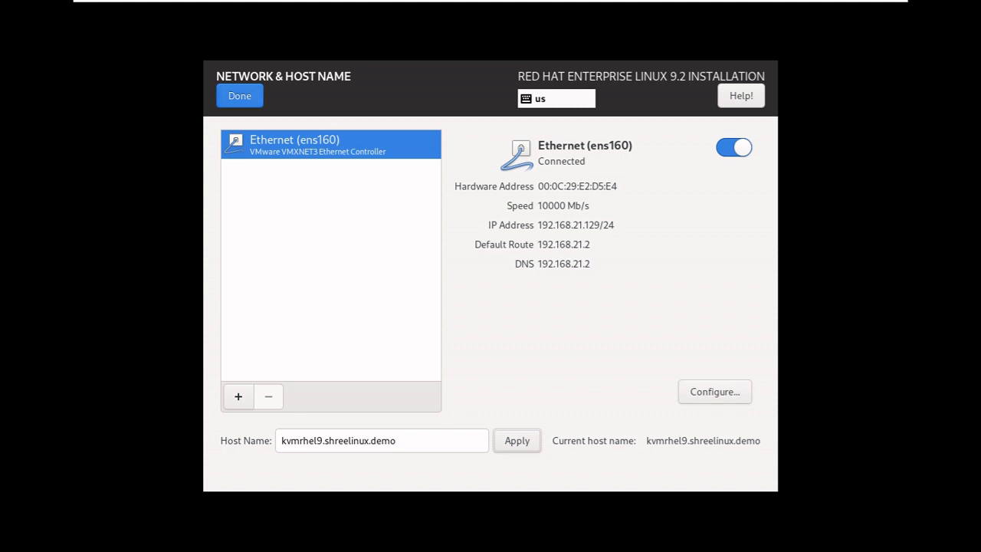
key(alt+d)
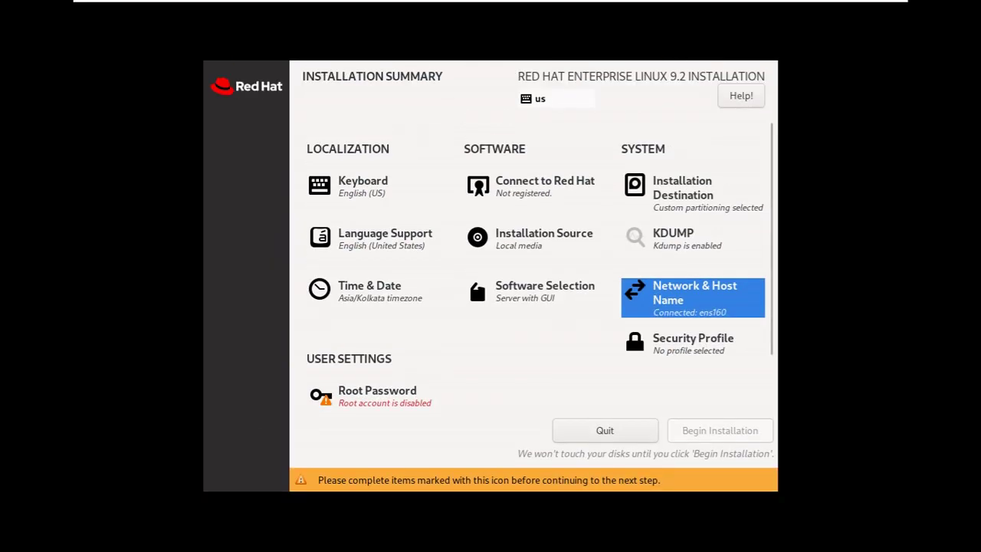
Enter and confirm a strong root password, leaving the root account unlocked
click(377, 394)
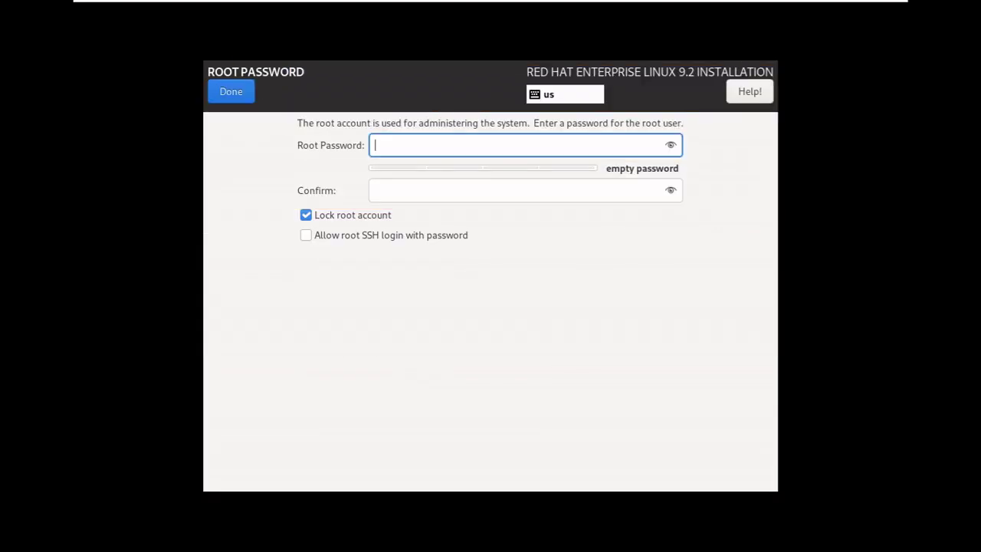
text(**********)
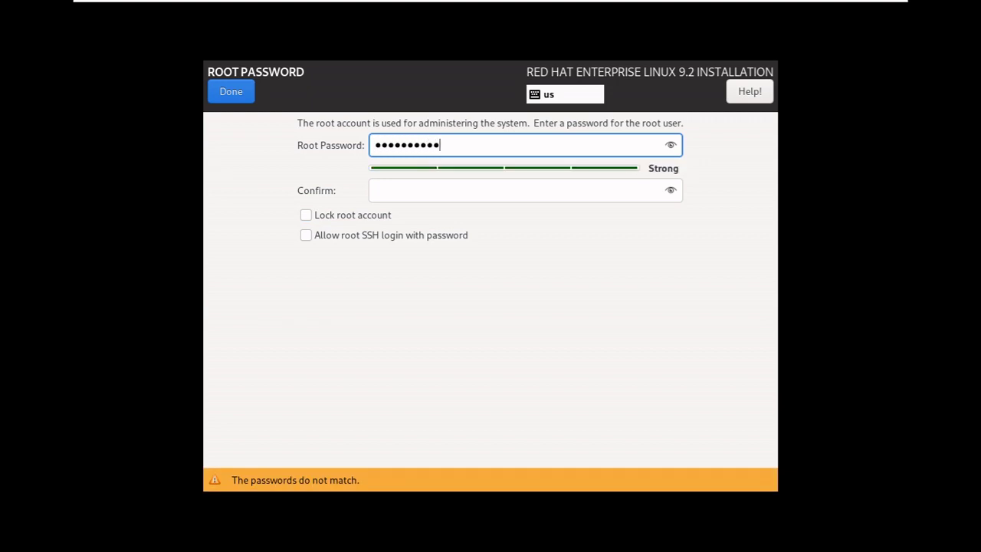
text(**)
key(Tab)
text(************)
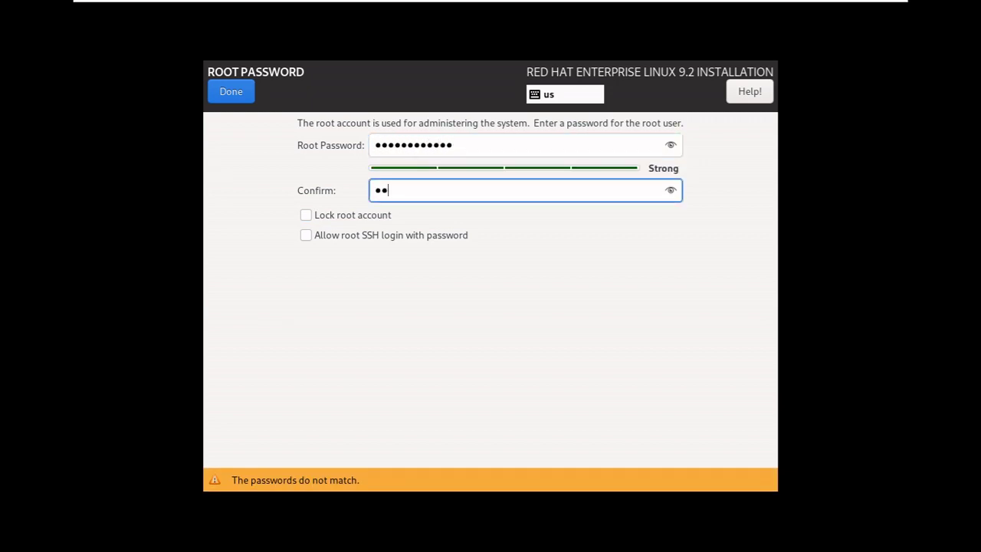
text(*)
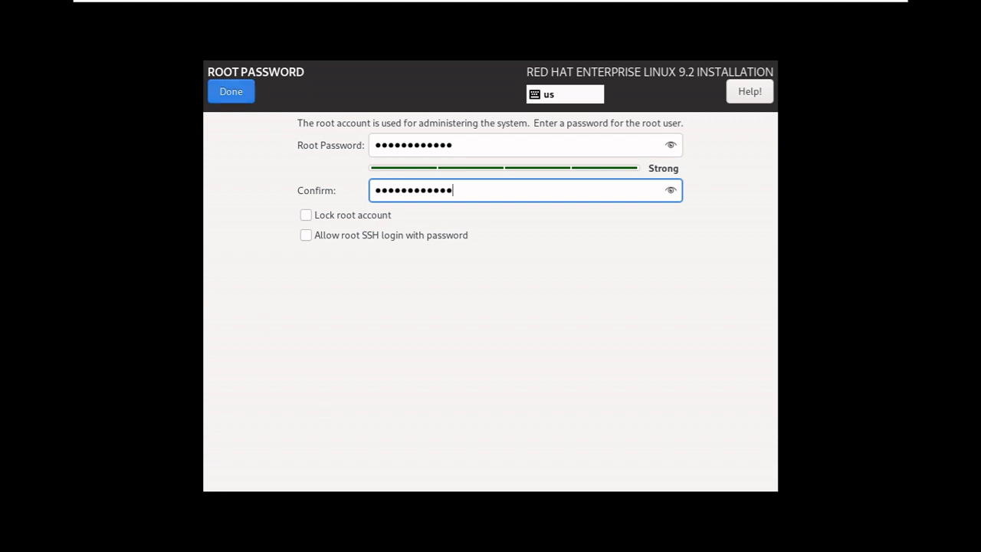
key(alt+d)
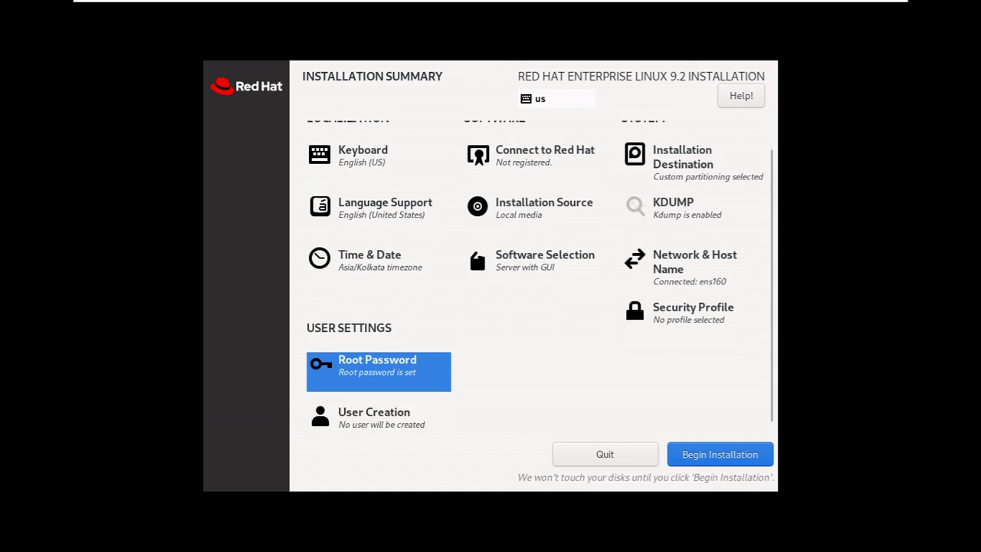
Create the user 'admin' with a strong password entered and confirmed
key(alt+u)
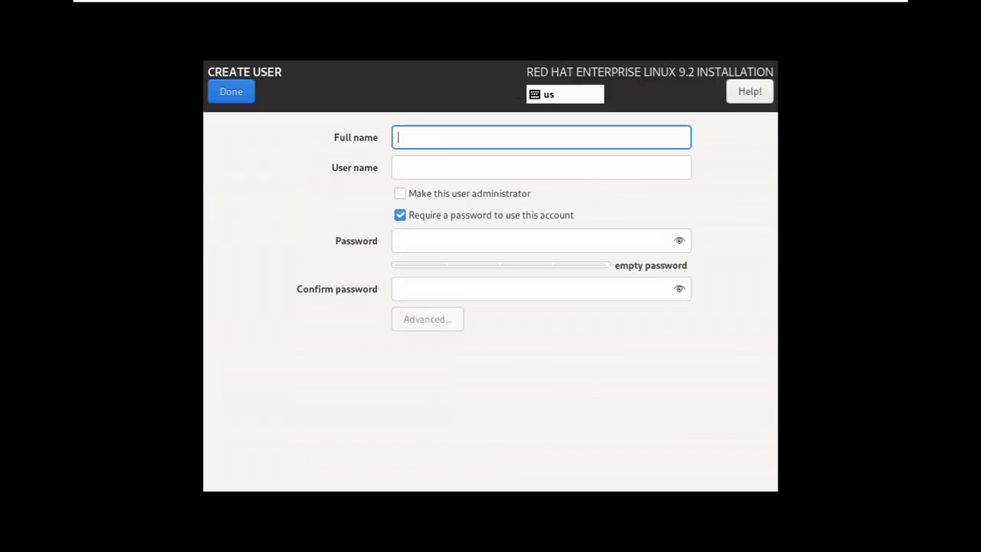
text(admin)
key(Tab)
key(Tab)
key(Tab)
key(Tab)
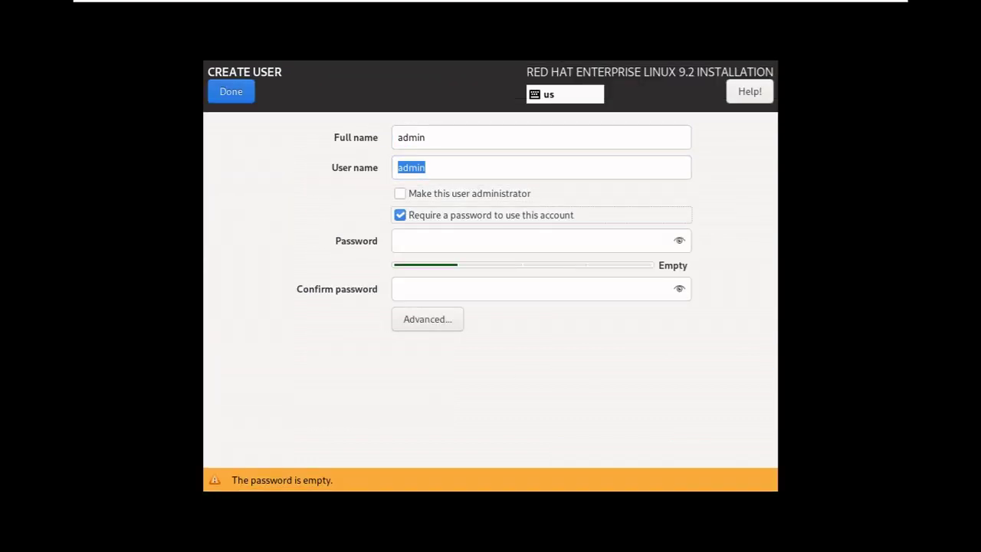
text(•••••••••••)
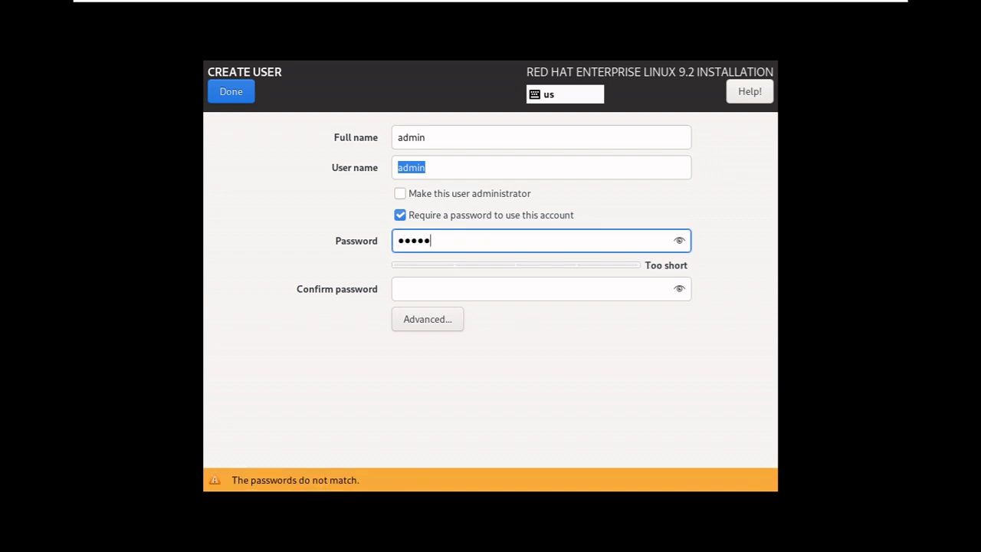
text(•)
key(Tab)
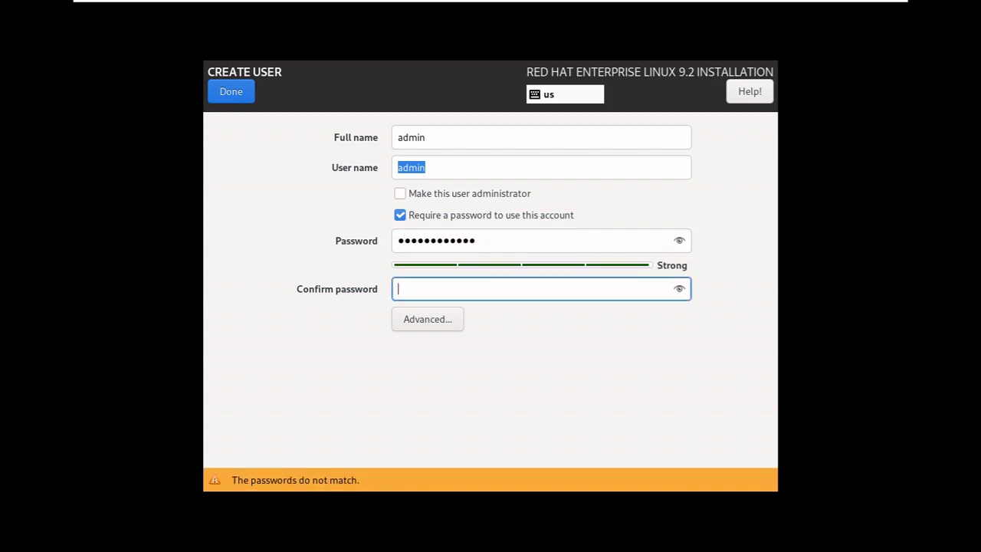
text(••••••••••••)
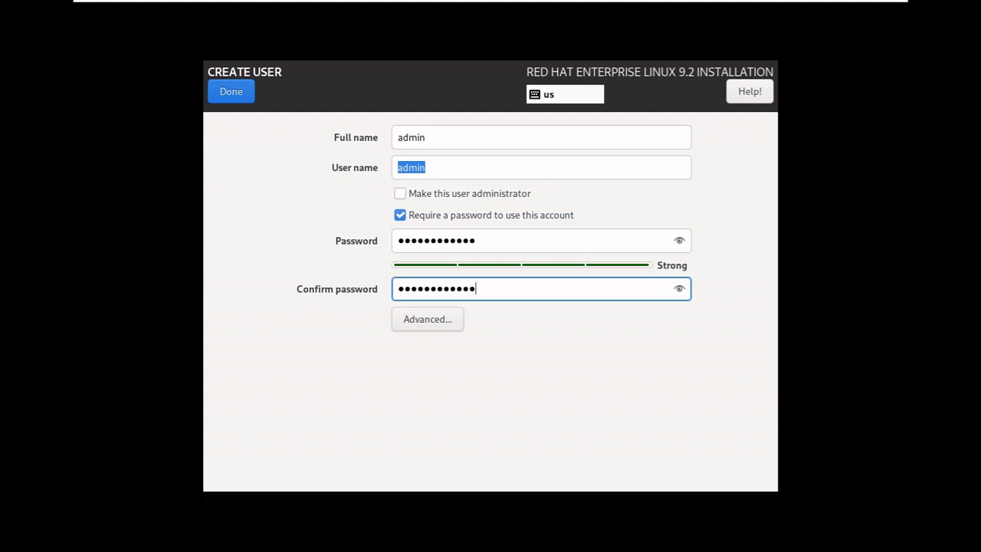
key(alt+d)
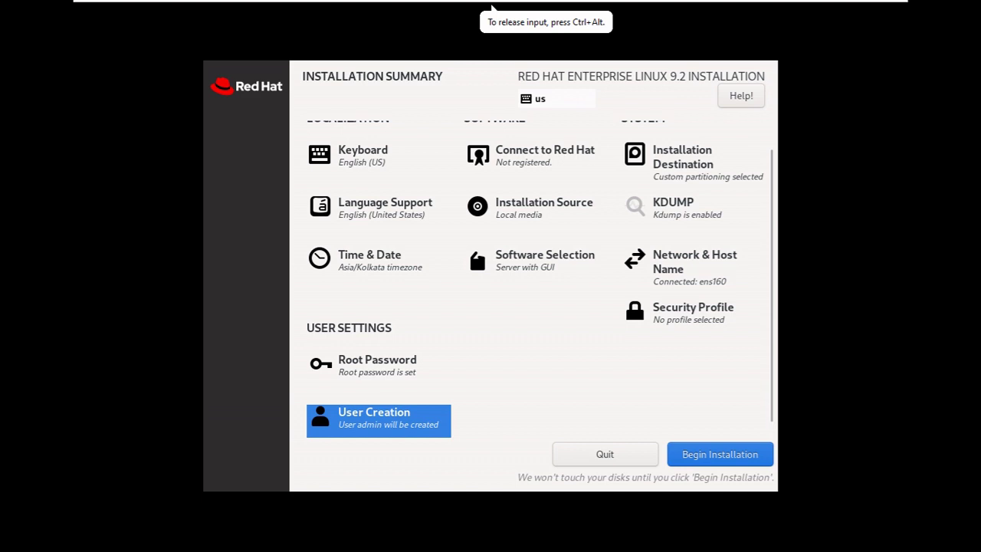
Begin the RHEL 9.2 installation and let it run until it reports Complete!
key(alt+b)
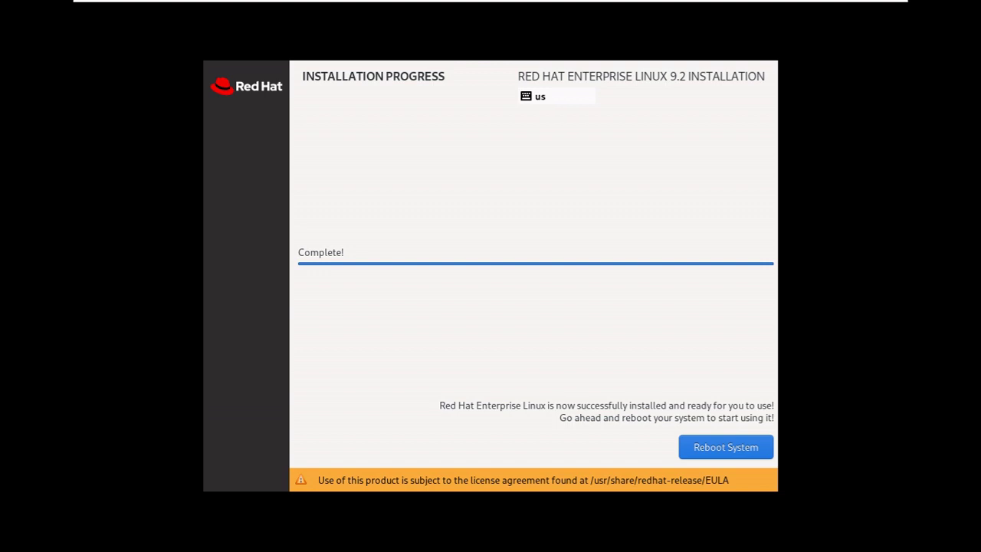
Trigger Reboot System from the VM console to restart the newly installed RHEL
click(491, 8)
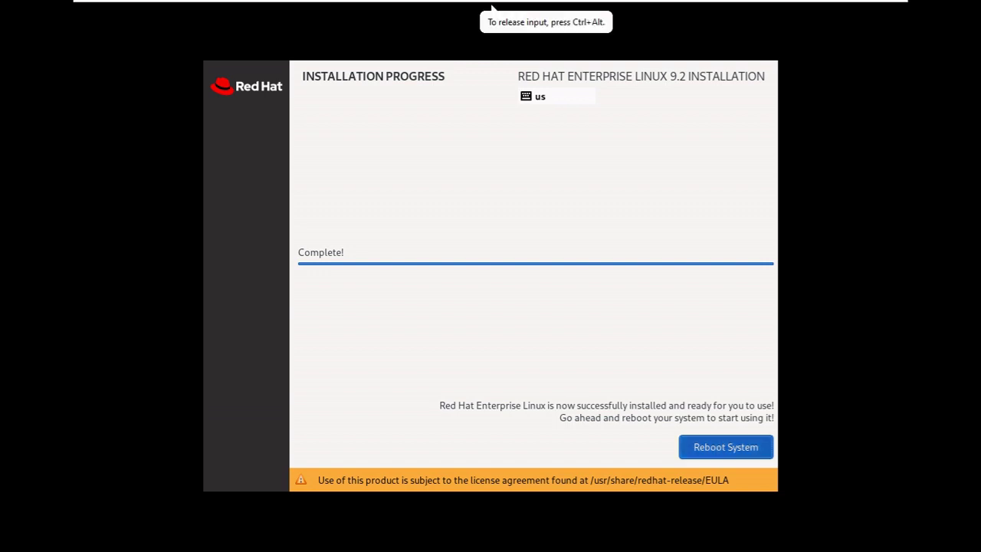
key(Return)
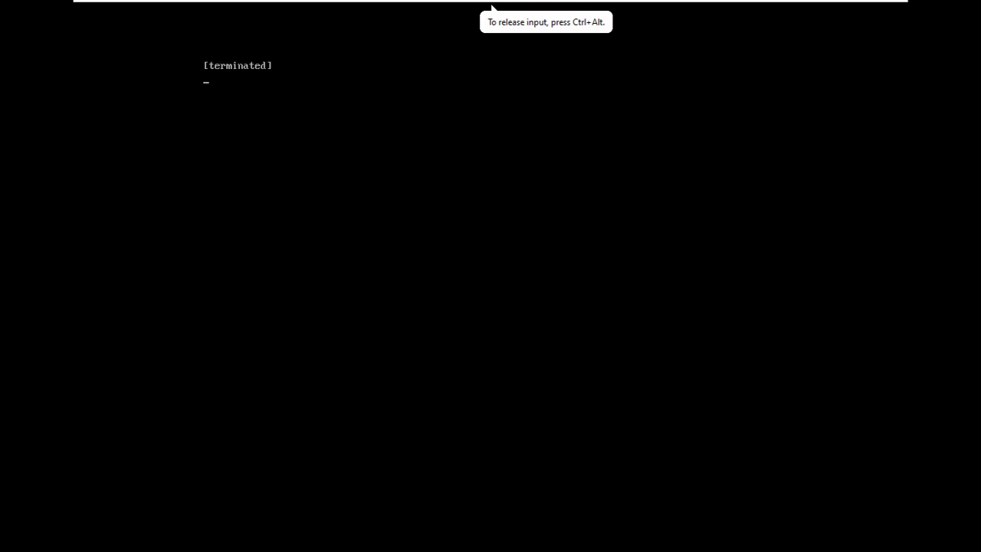